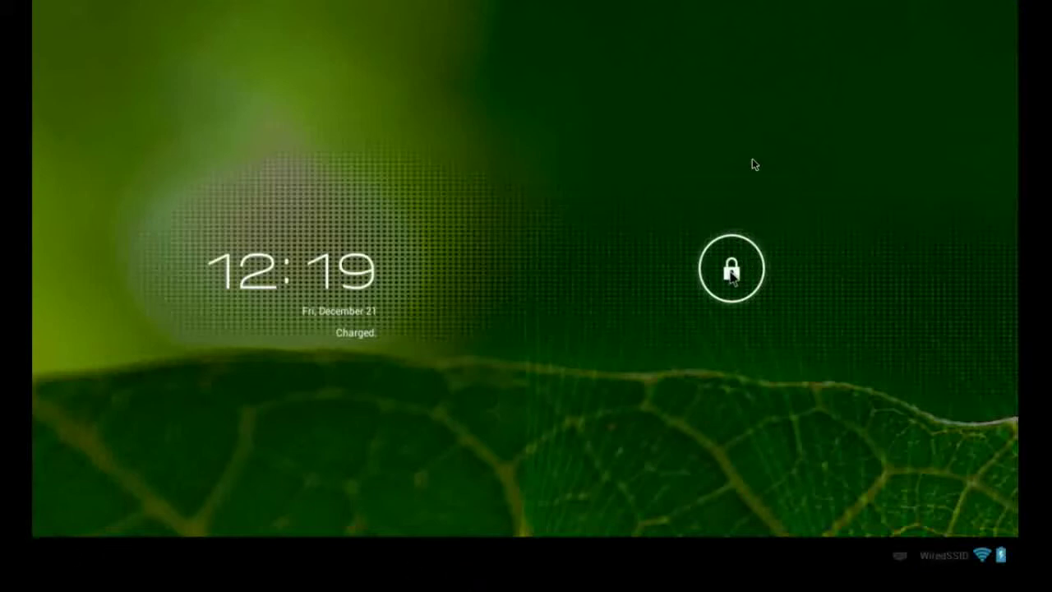
drag(732, 271, 868, 269)
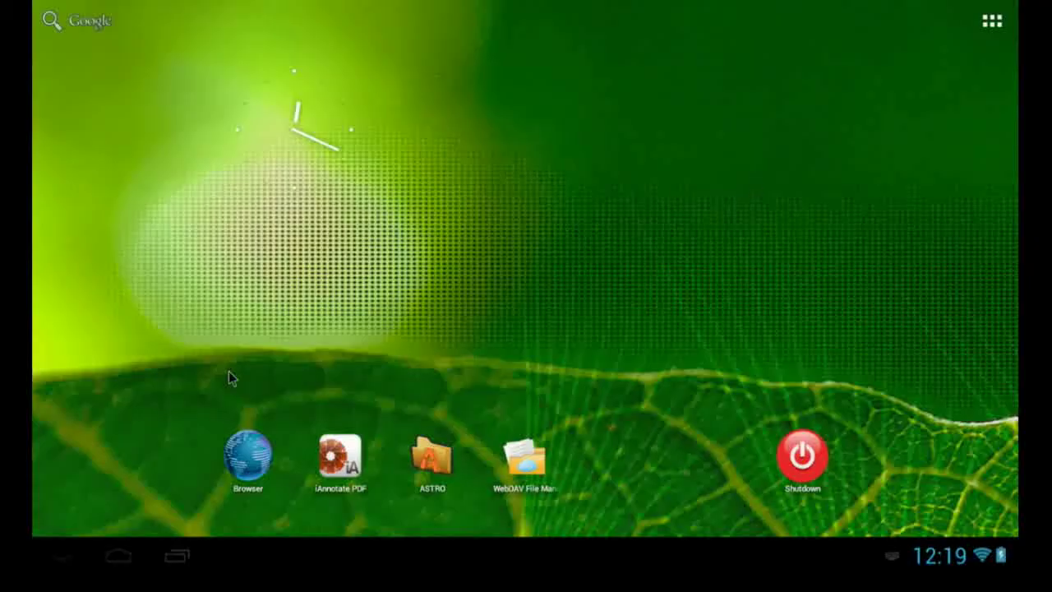
click(251, 458)
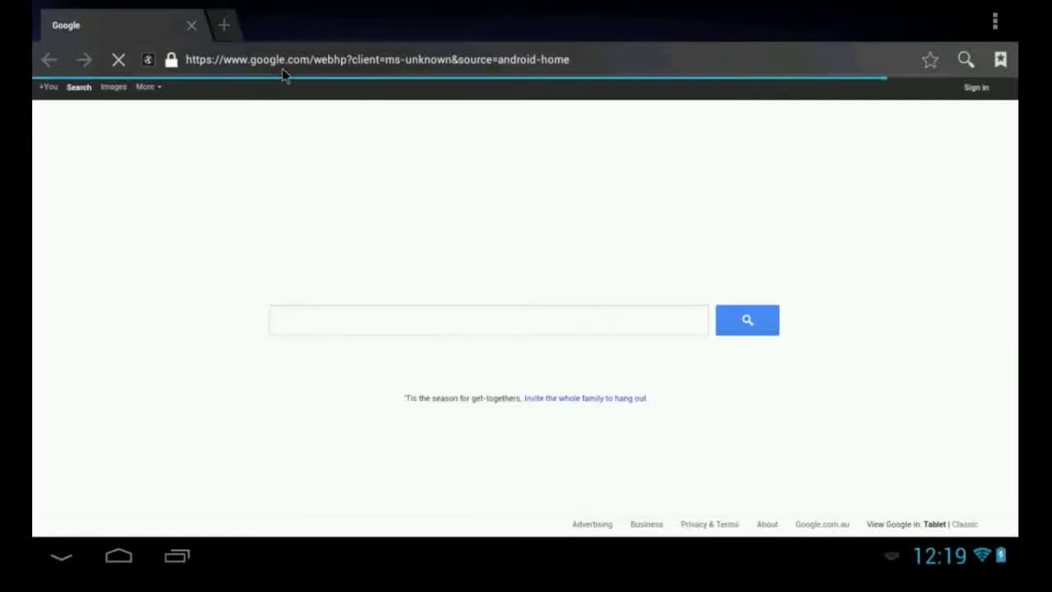
click(285, 61)
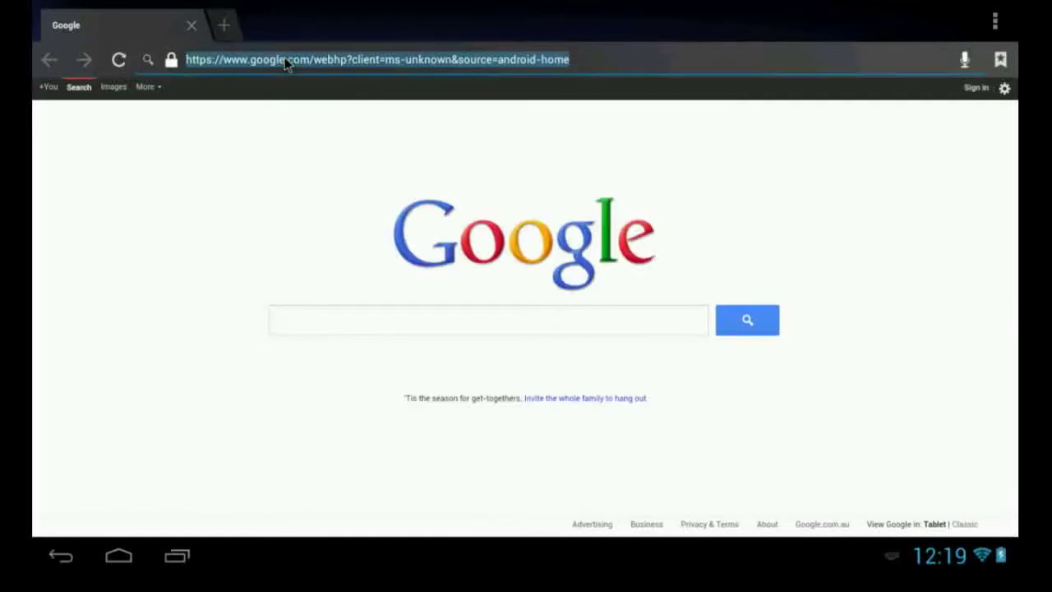
text(h)
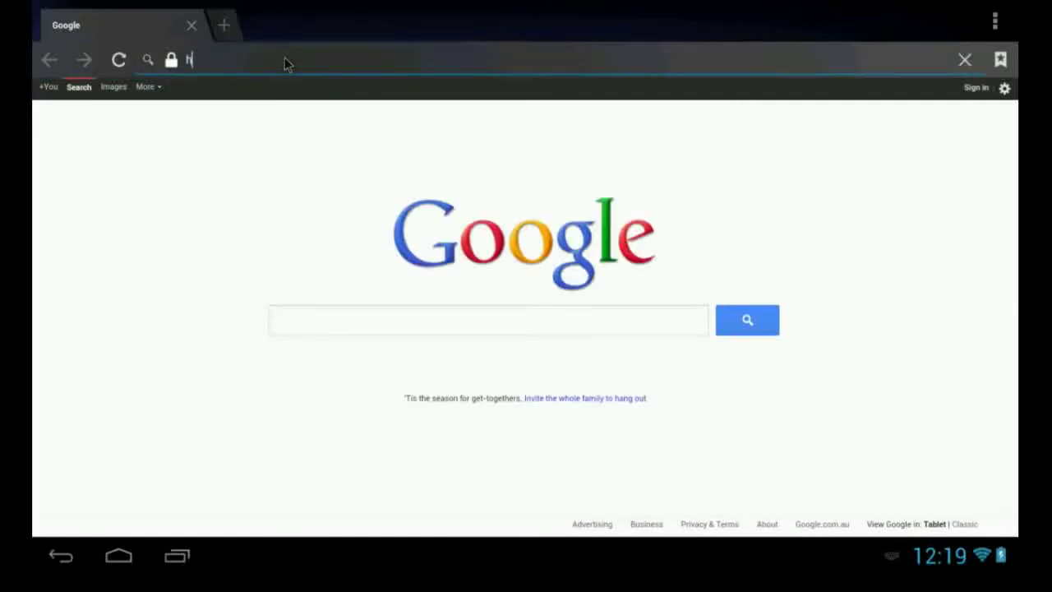
text(ttps:)
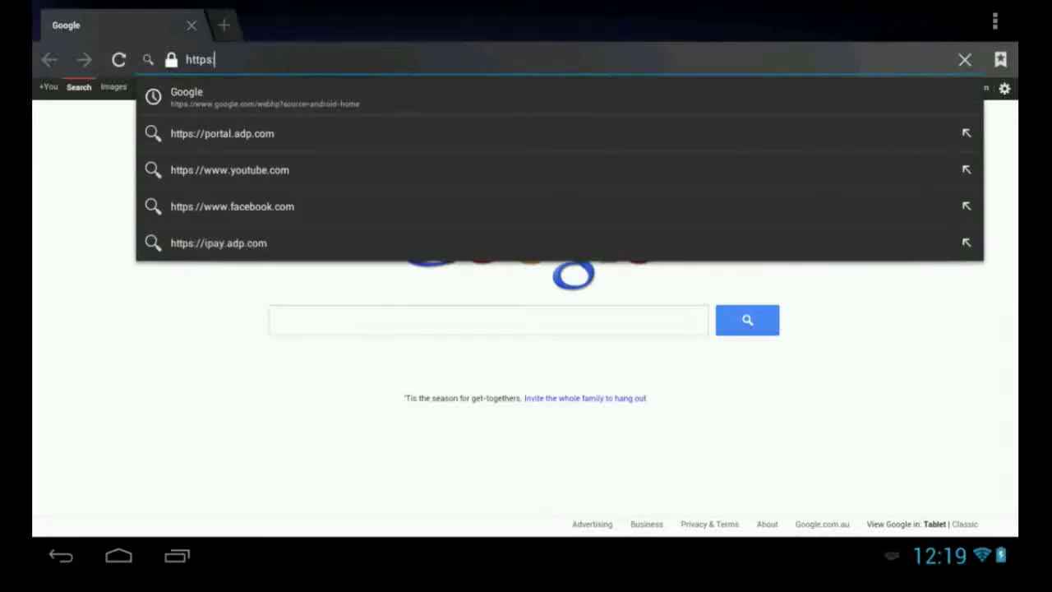
text(//vmx)
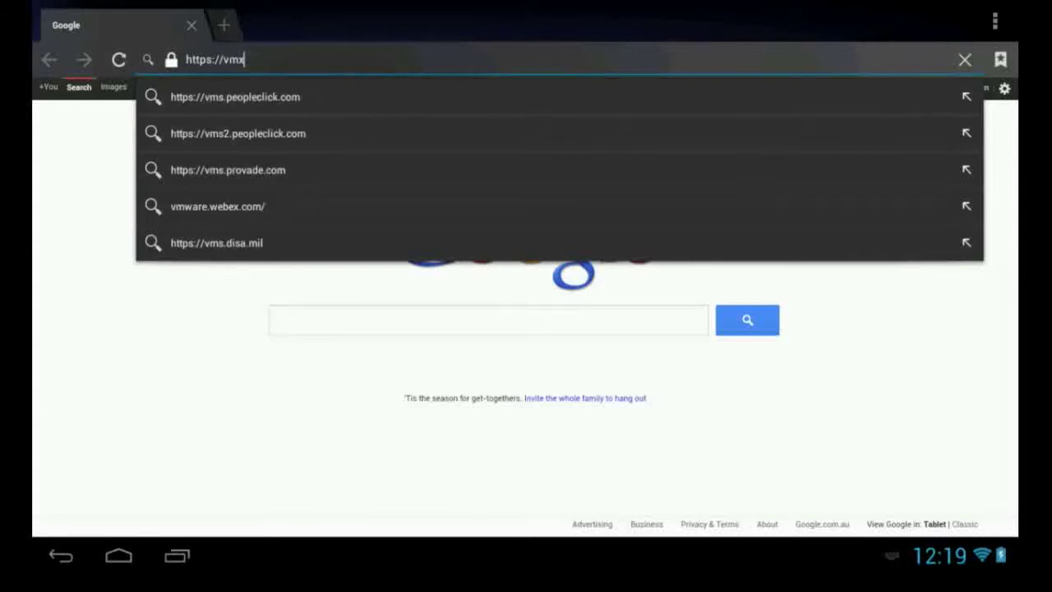
text(10255.wombattechnology.com.au/)
key(Return)
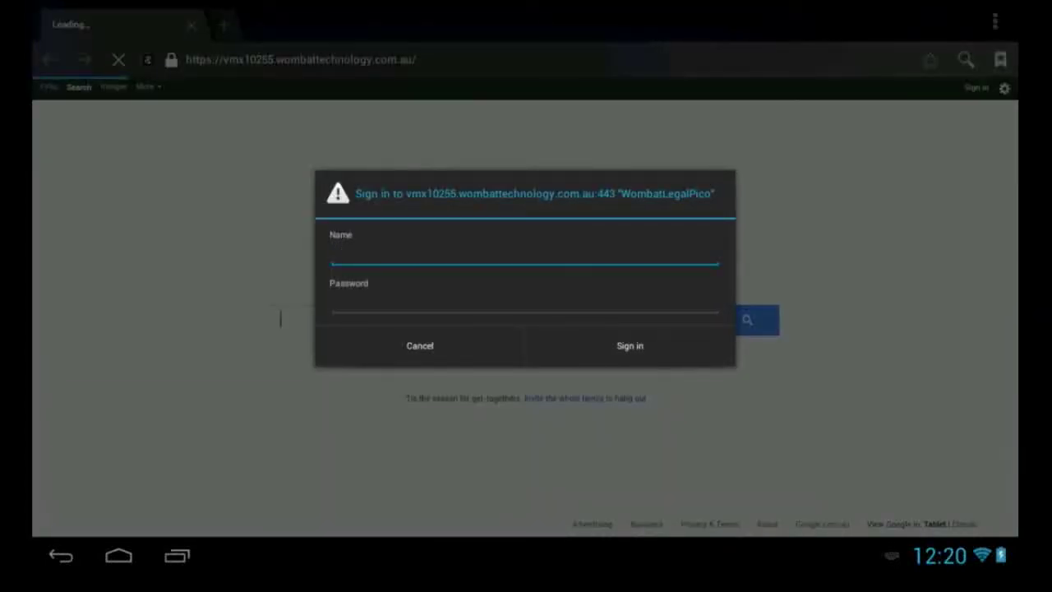
Sign in to the WombatLegal server with the account name and password, and open Pico Case Version 0.91.
text(wlsupport)
click(389, 300)
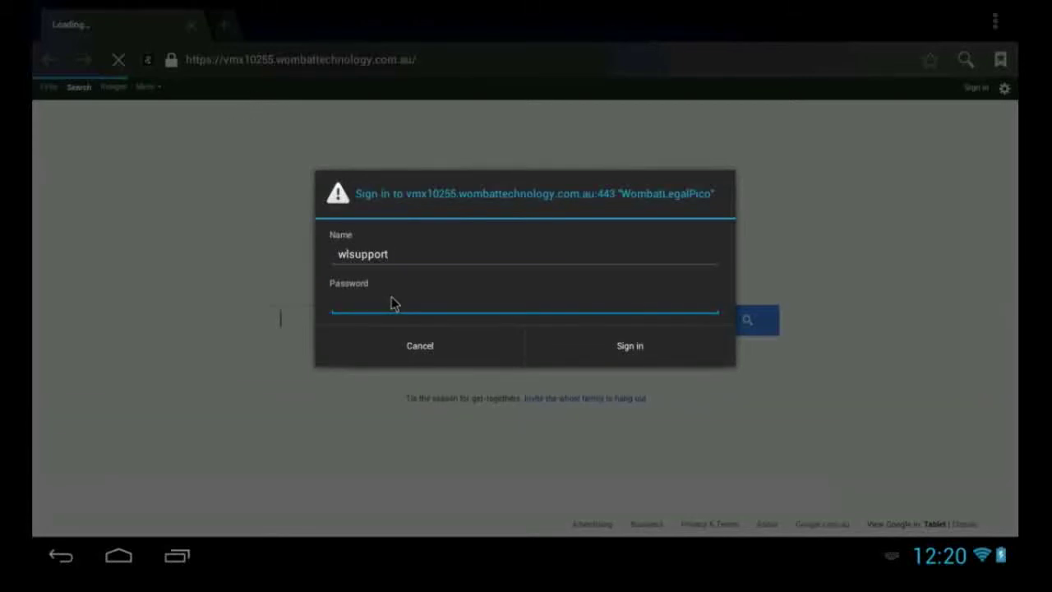
text(*******)
click(632, 347)
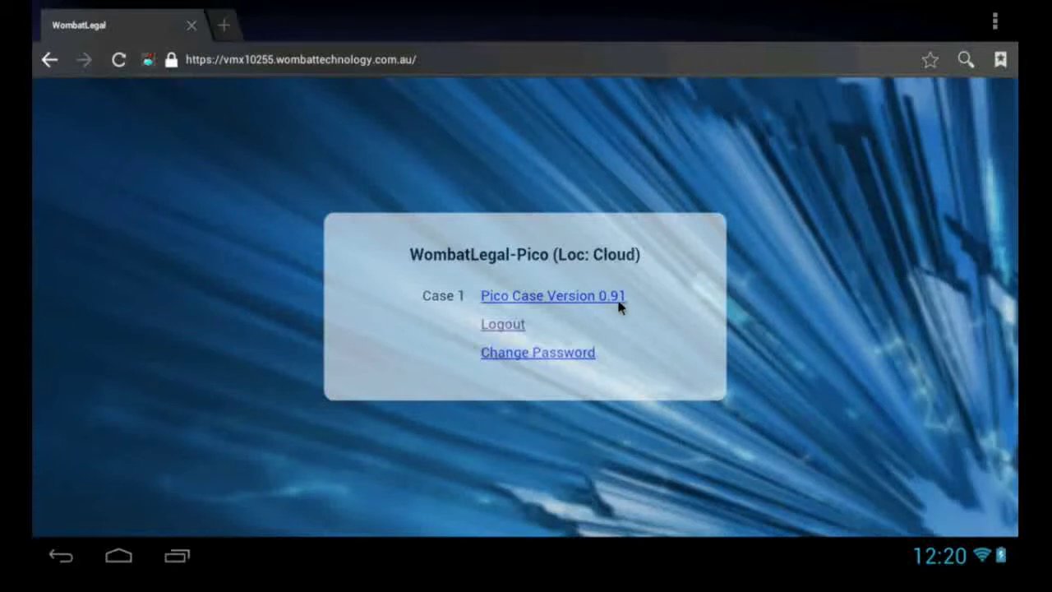
click(533, 299)
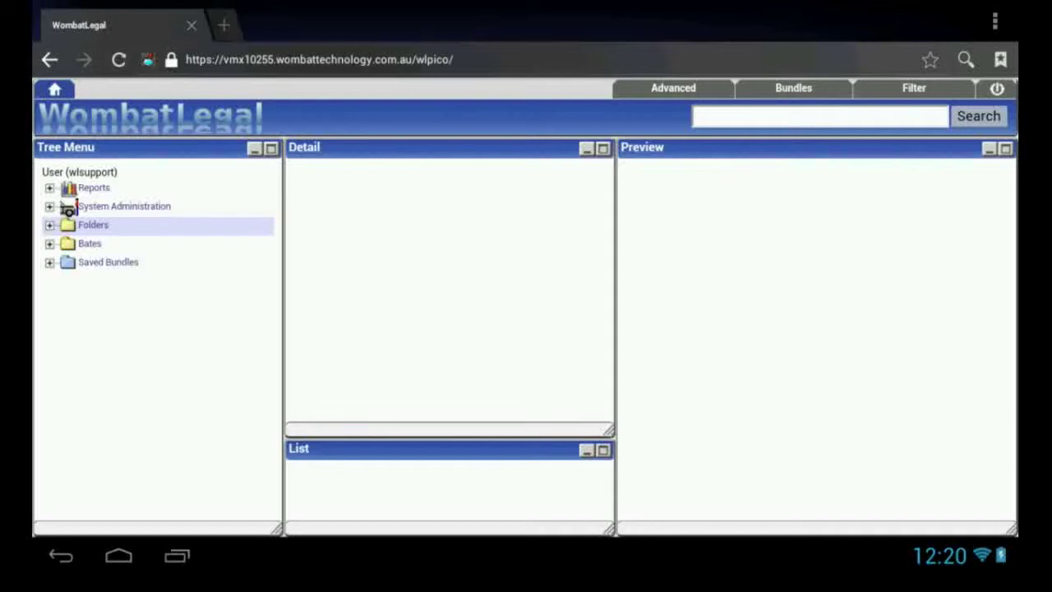
Switch to the ASTRO file manager and view the contents of the WebDAVFileManager folder on the SD card.
click(121, 557)
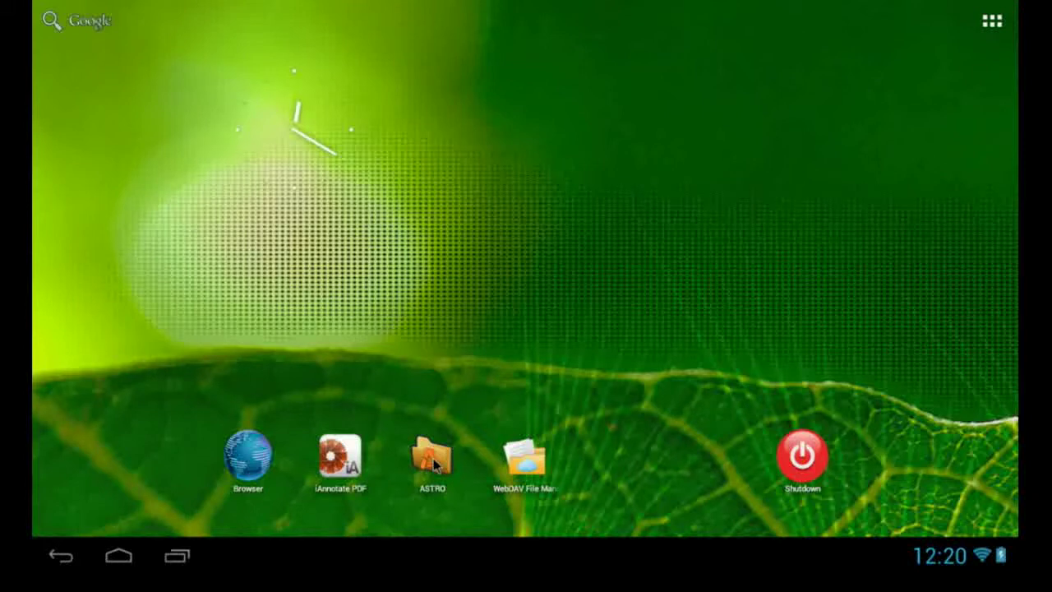
click(434, 460)
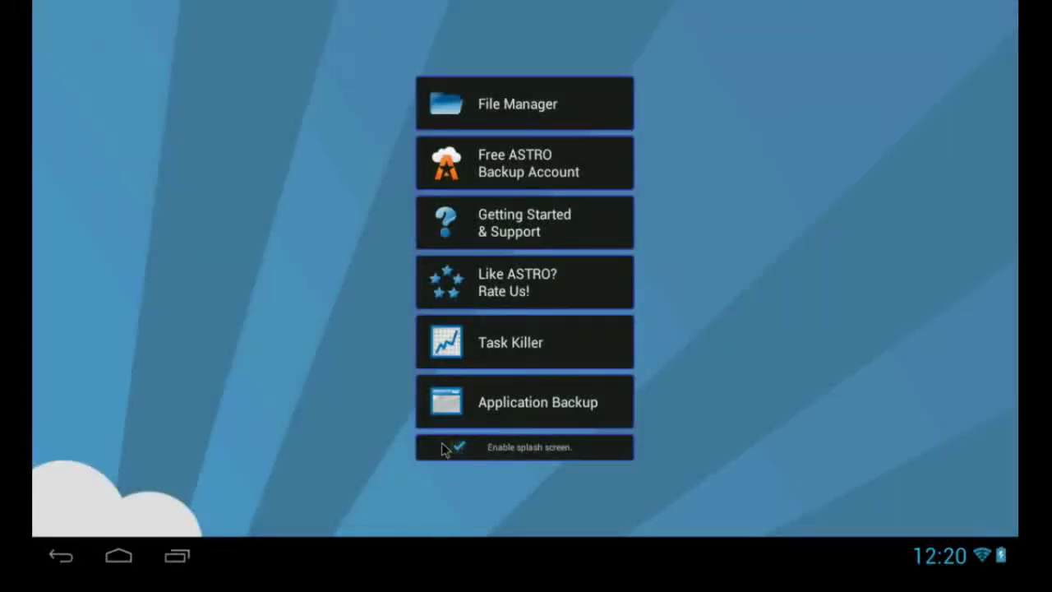
click(521, 109)
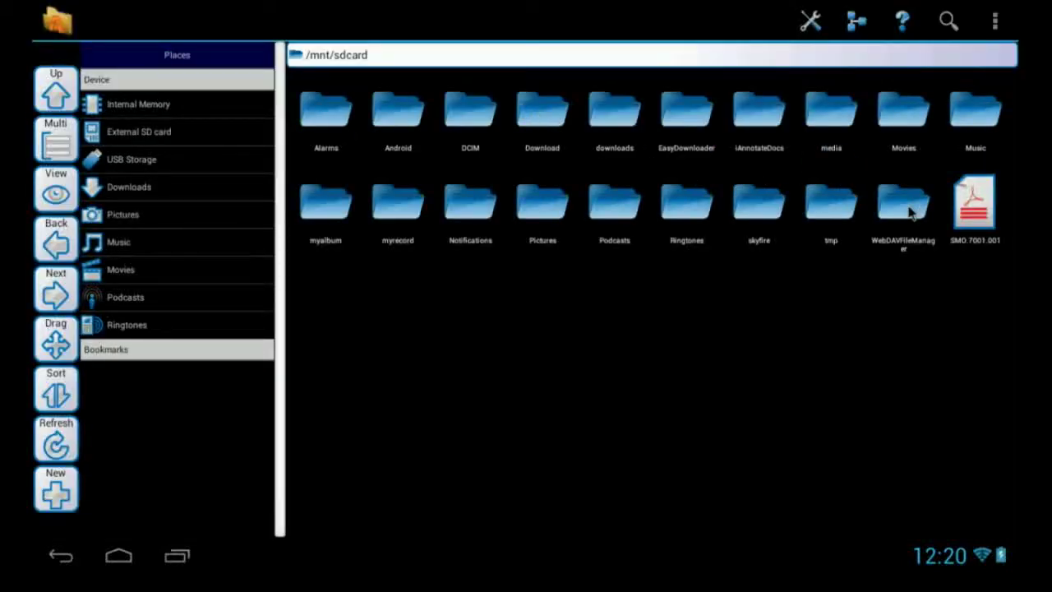
click(903, 205)
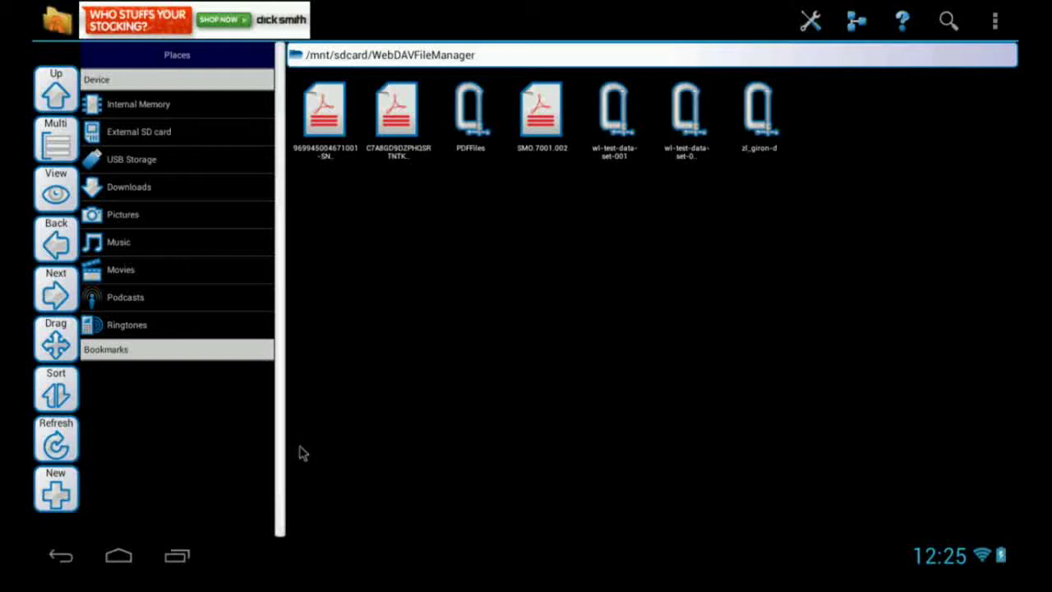
Switch to WebDAV File Manager, connect to WombatLegal Pico Cloud VPS and browse to the local /mnt/sdcard/WebDAVFileManager folder for uploading.
click(120, 559)
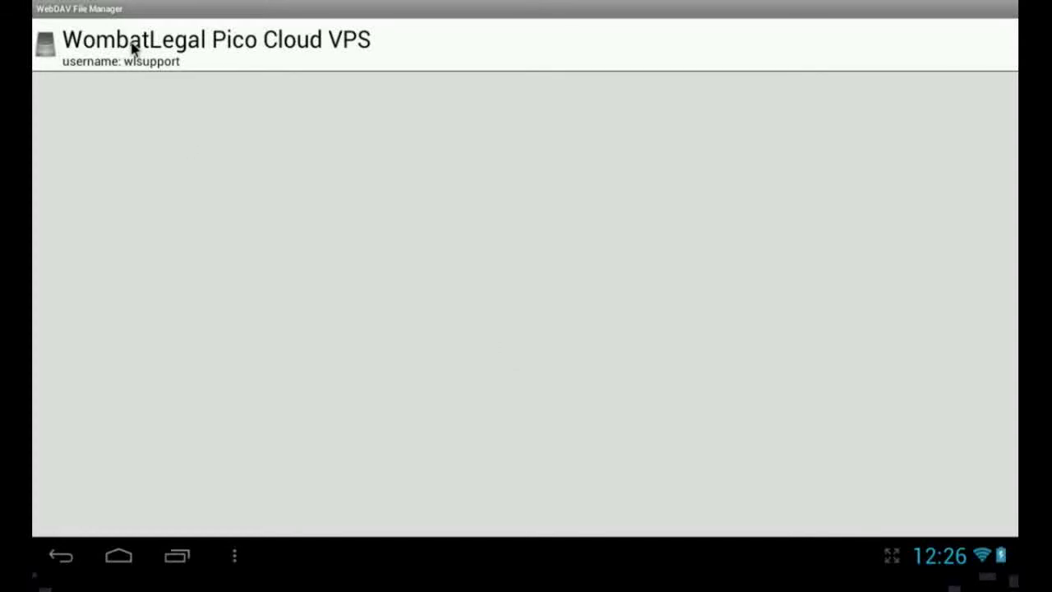
click(132, 47)
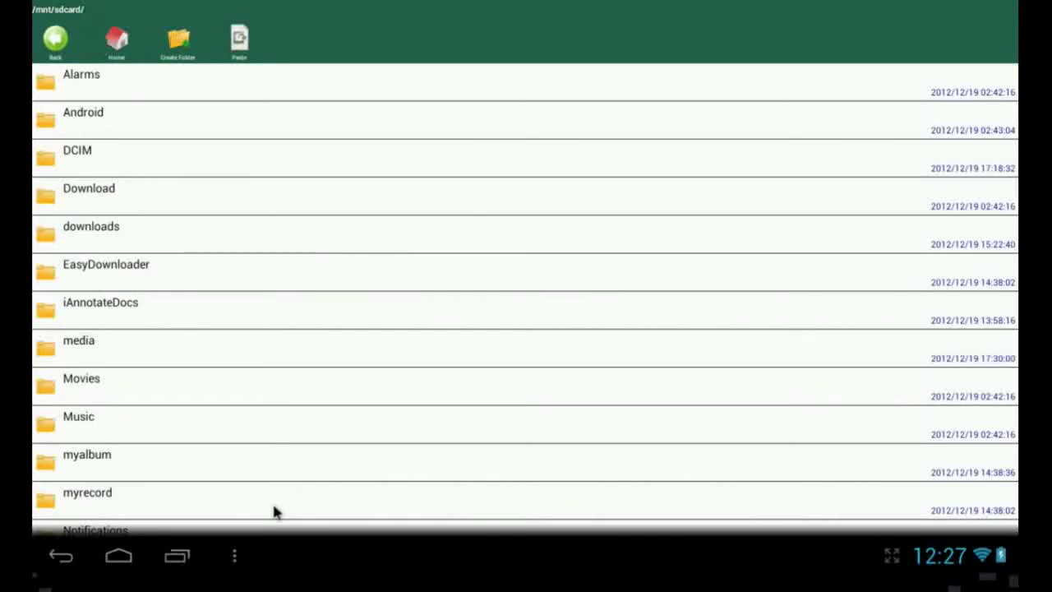
scroll(244, 276, down, 5)
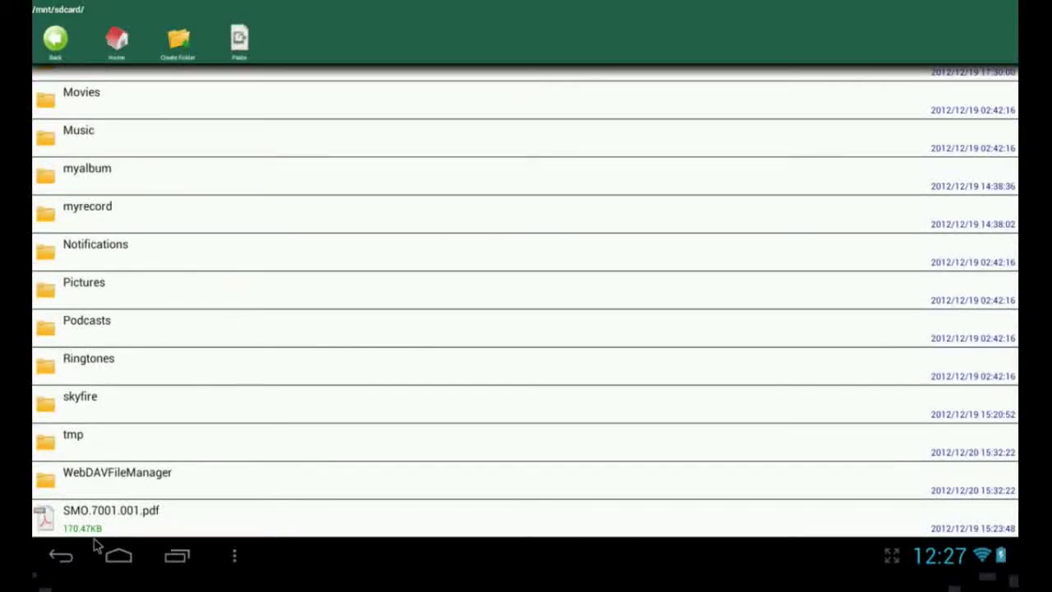
click(136, 477)
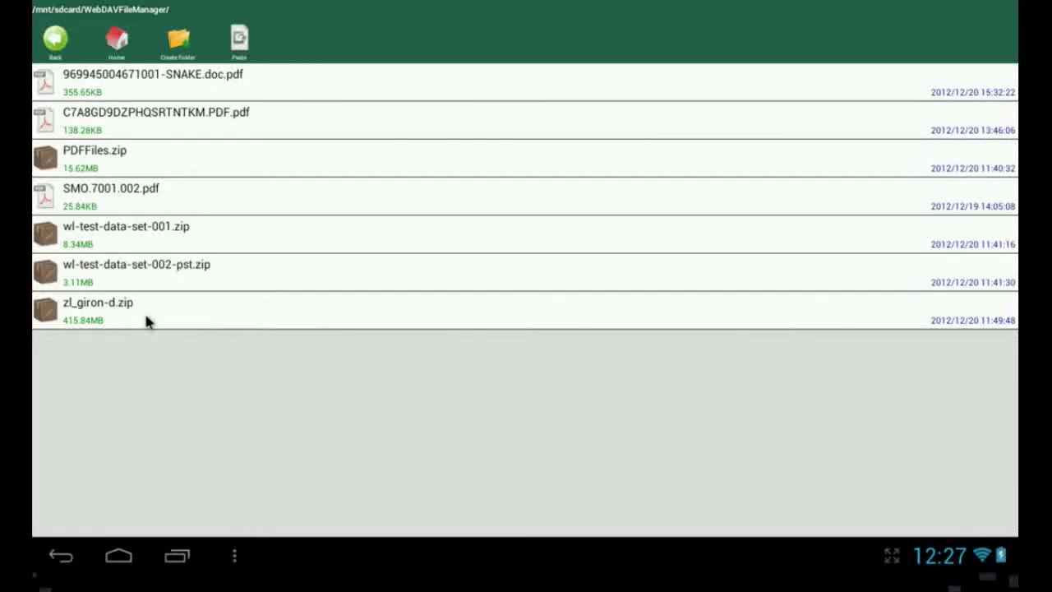
Upload PDFFiles.zip, wl-test-data-set-001.zip, wl-test-data-set-002-pst.zip and zl_giron-d.zip without compression, and check them in the server's Import folder.
click(97, 156)
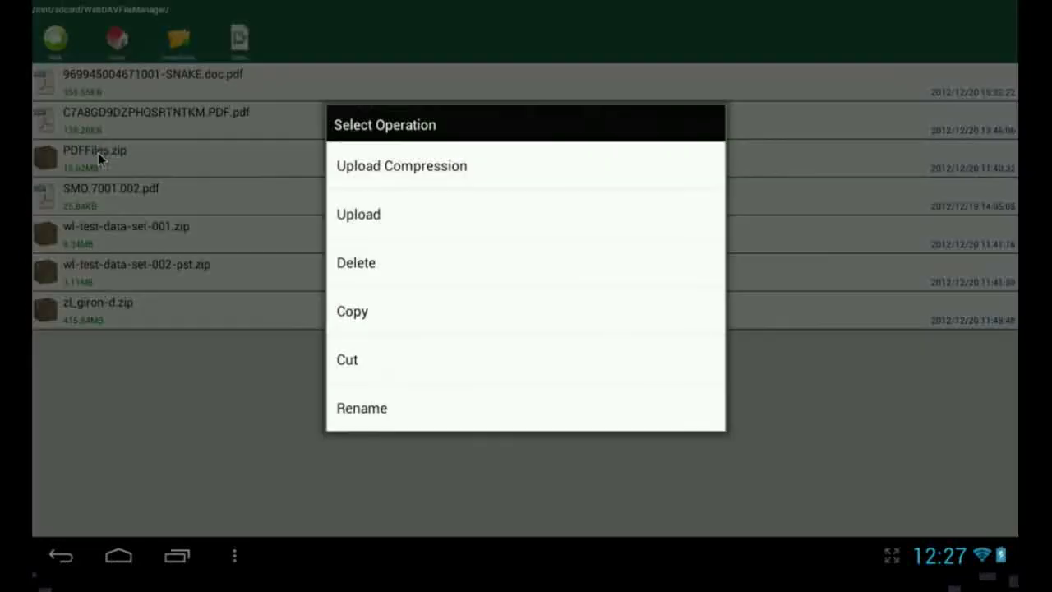
click(367, 218)
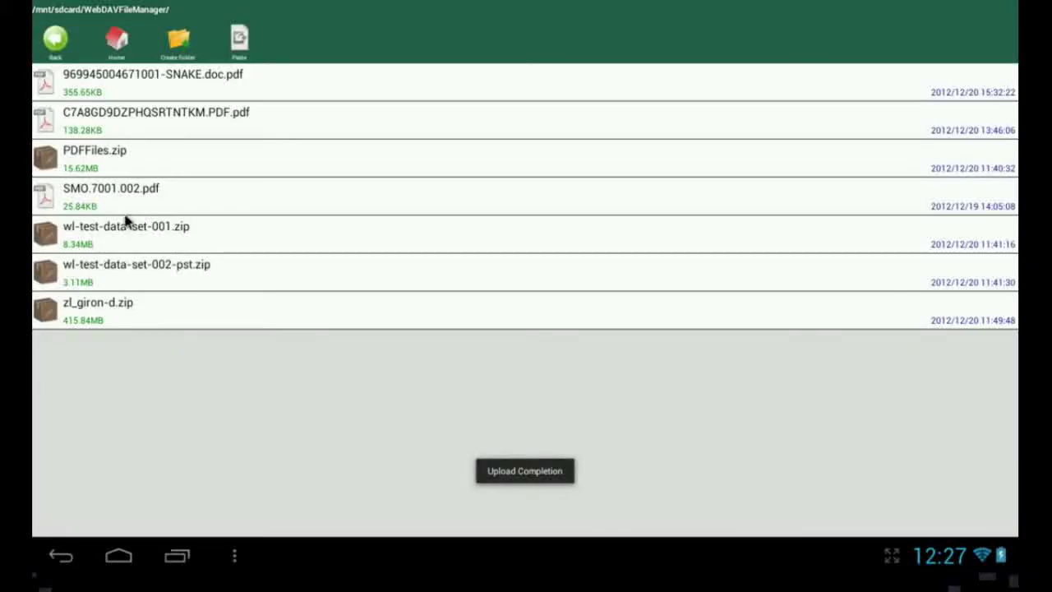
click(92, 239)
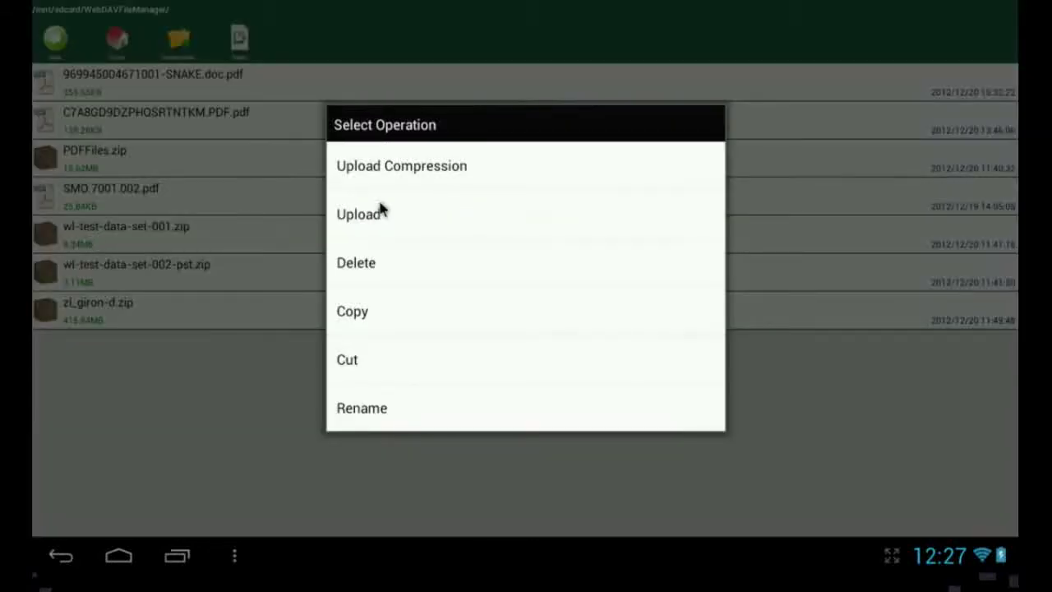
click(364, 216)
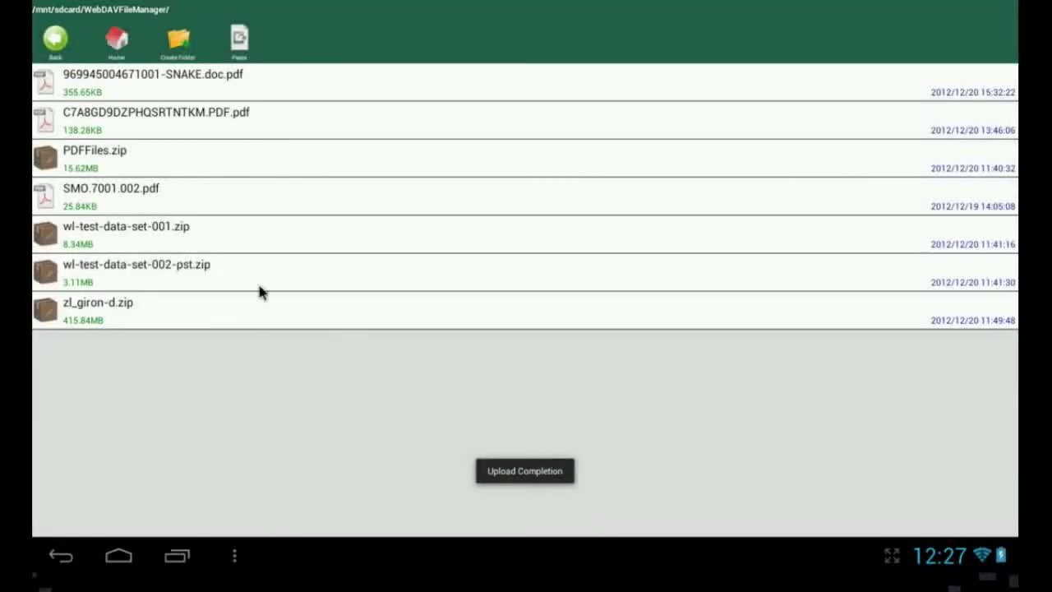
click(149, 265)
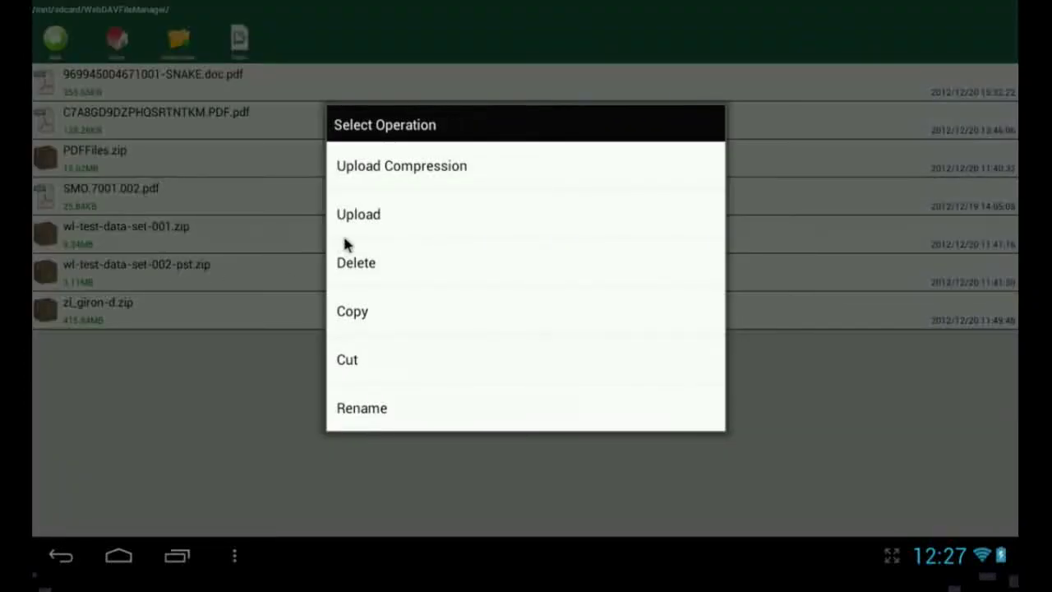
click(371, 215)
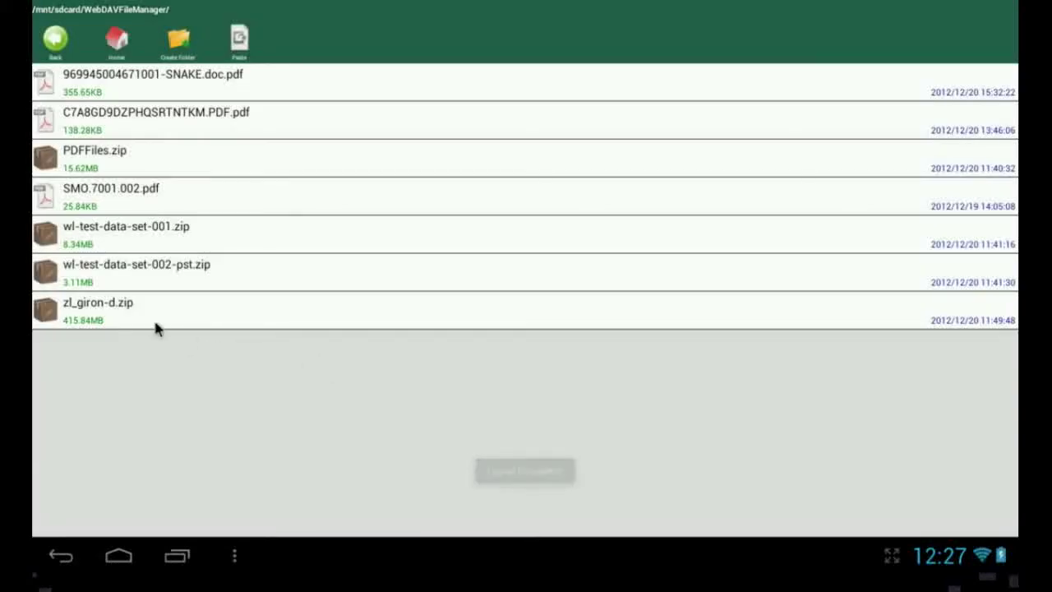
click(86, 304)
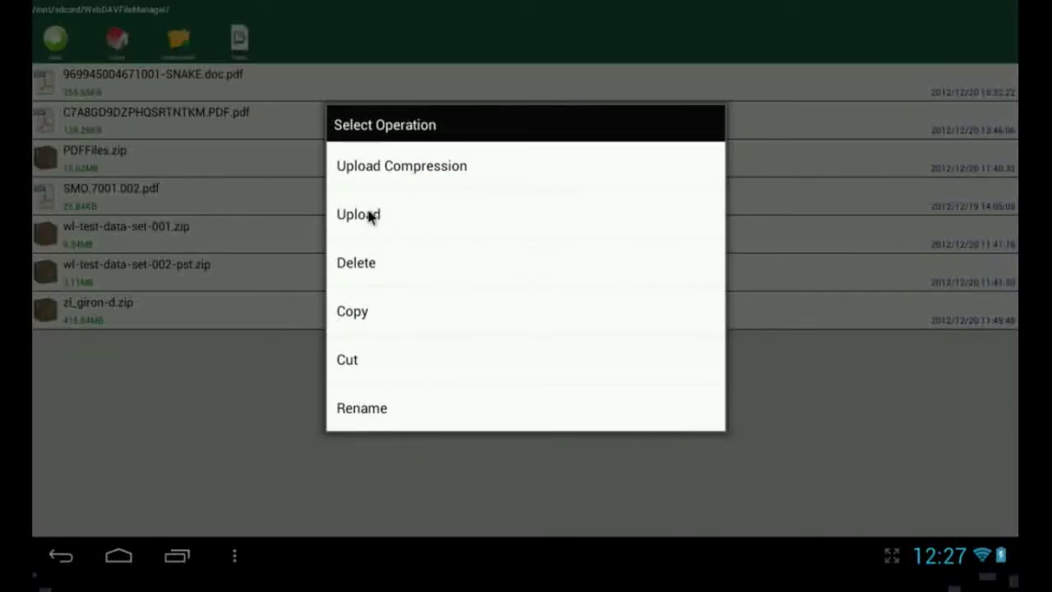
click(370, 215)
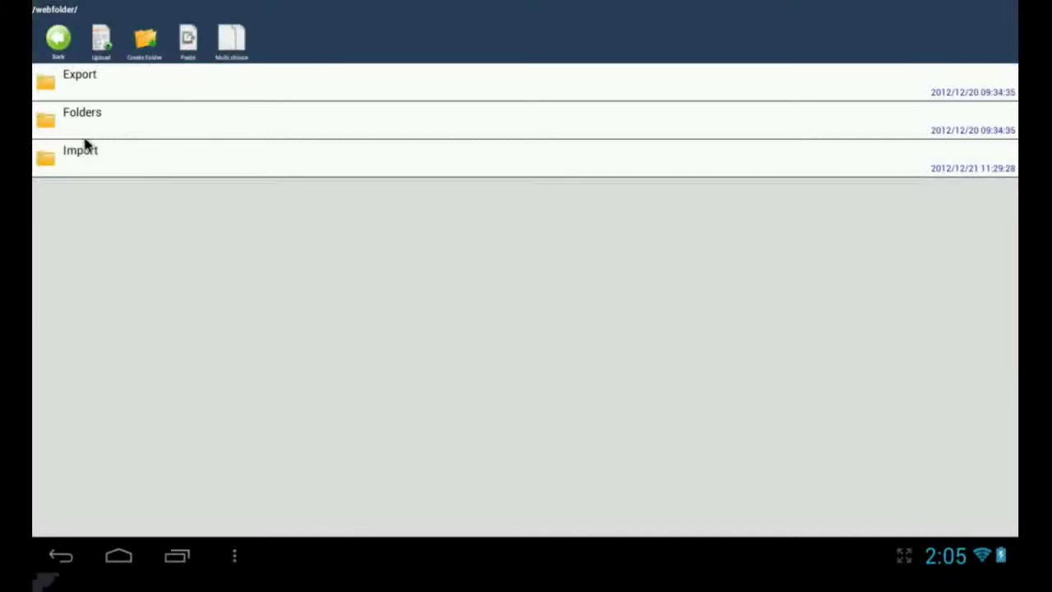
click(81, 155)
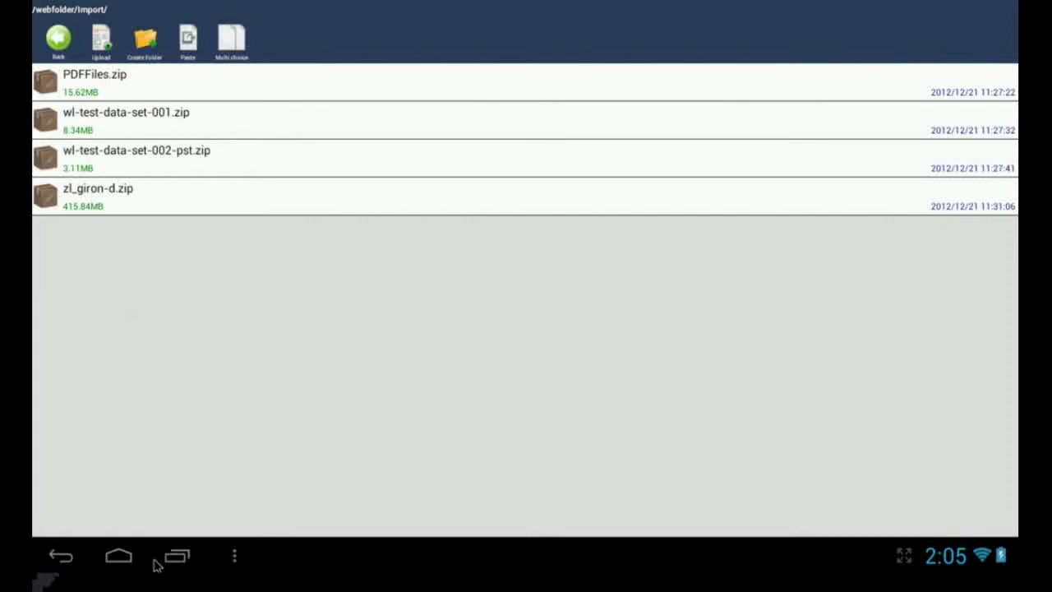
Switch back to the Browser and open Ingestion Execution from Ingestion Administration under System Administration in WombatLegal.
click(177, 557)
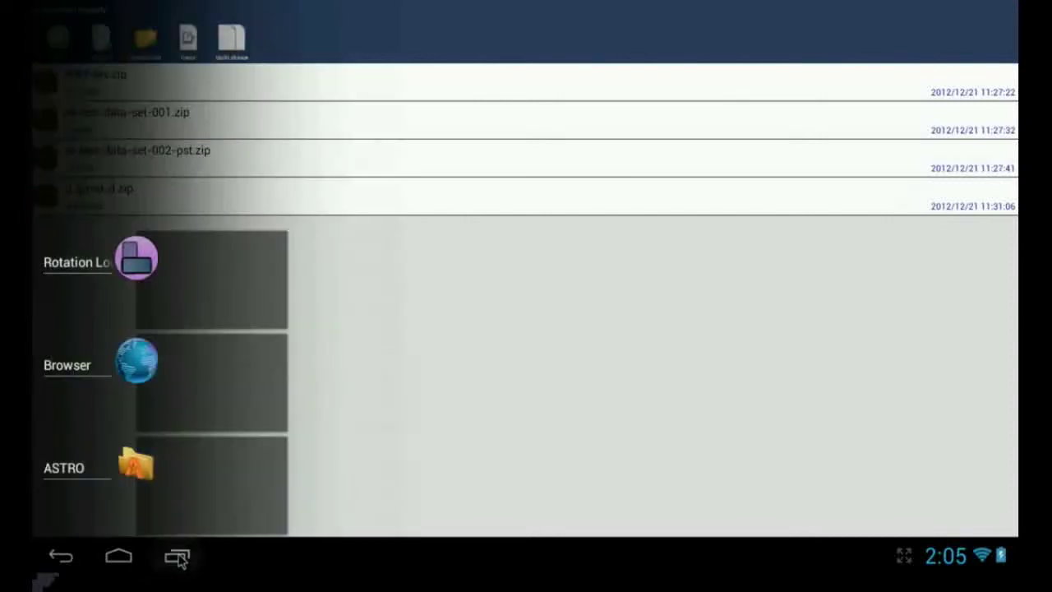
click(150, 361)
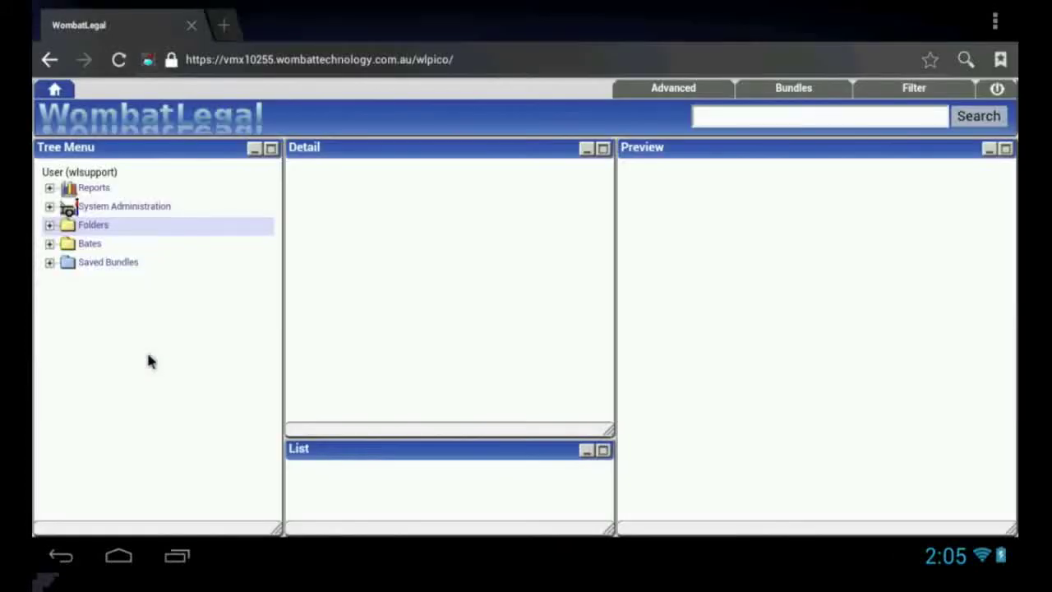
click(49, 207)
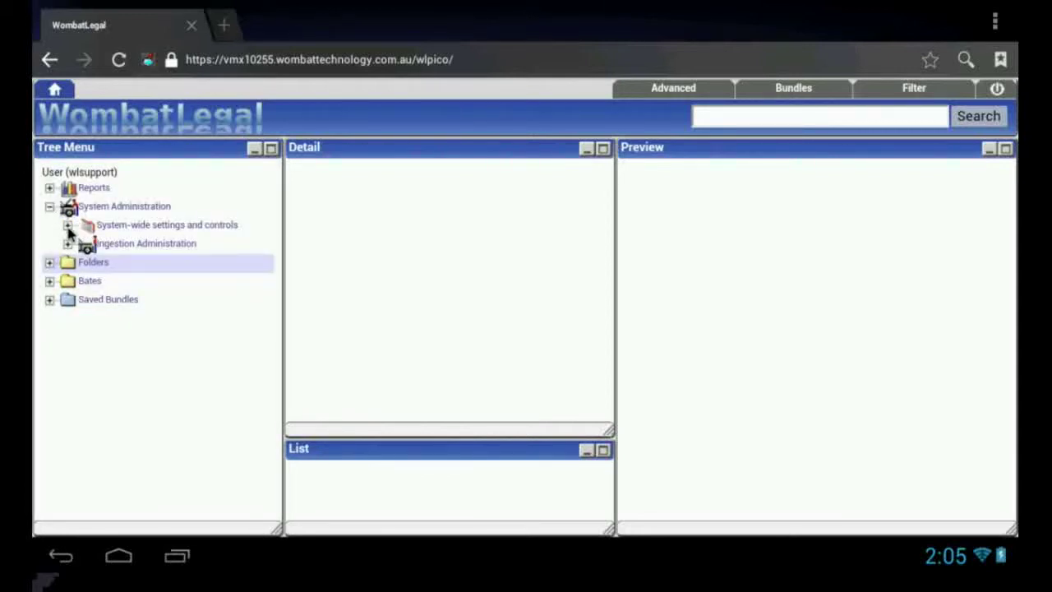
click(67, 244)
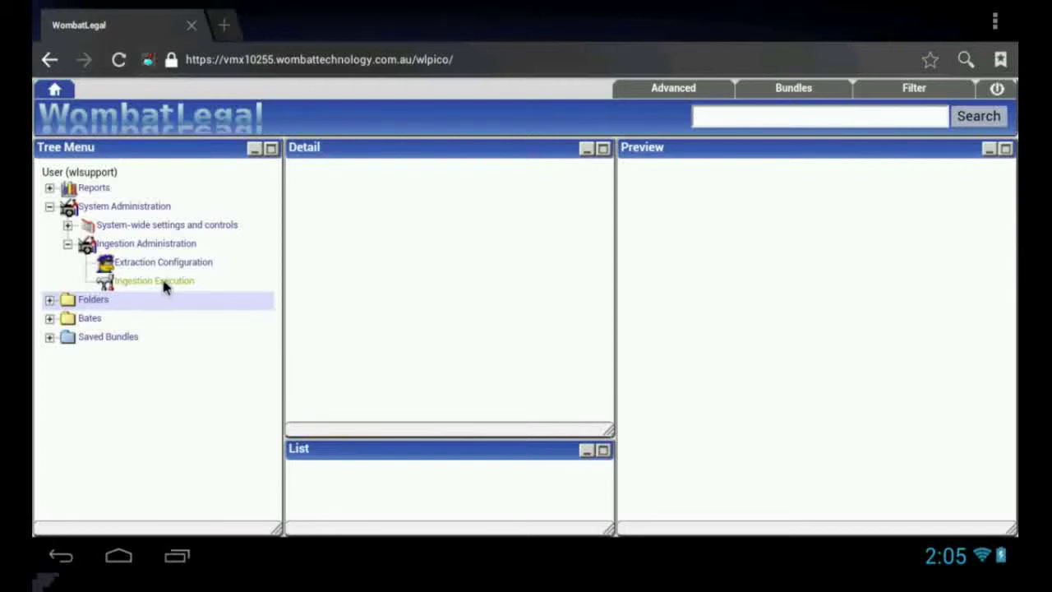
click(163, 283)
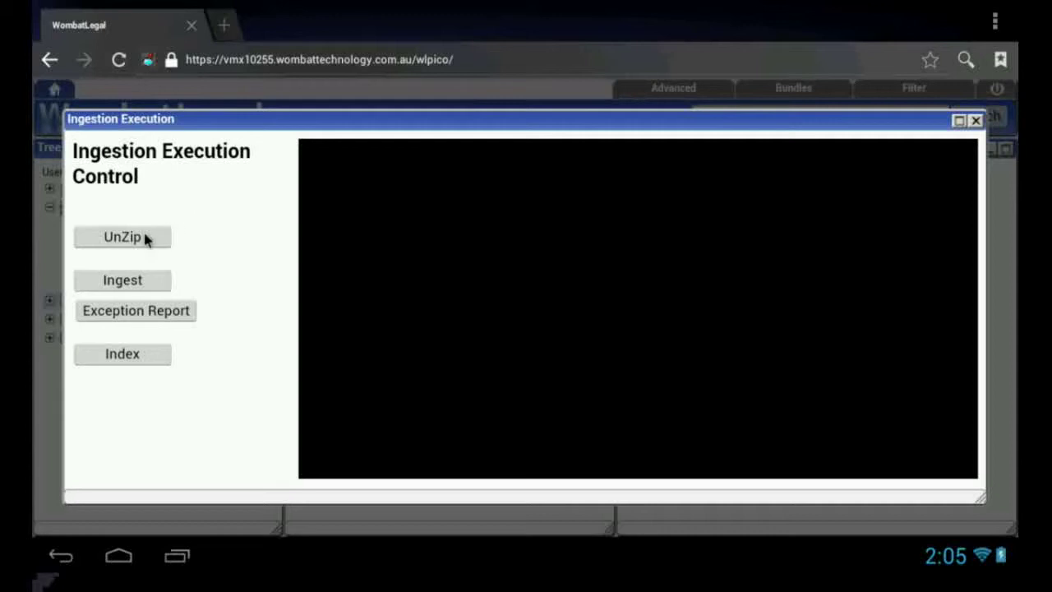
Run the full ingestion sequence on the uploaded archives in order: UnZip, Ingest, Exception Report and Index.
click(122, 239)
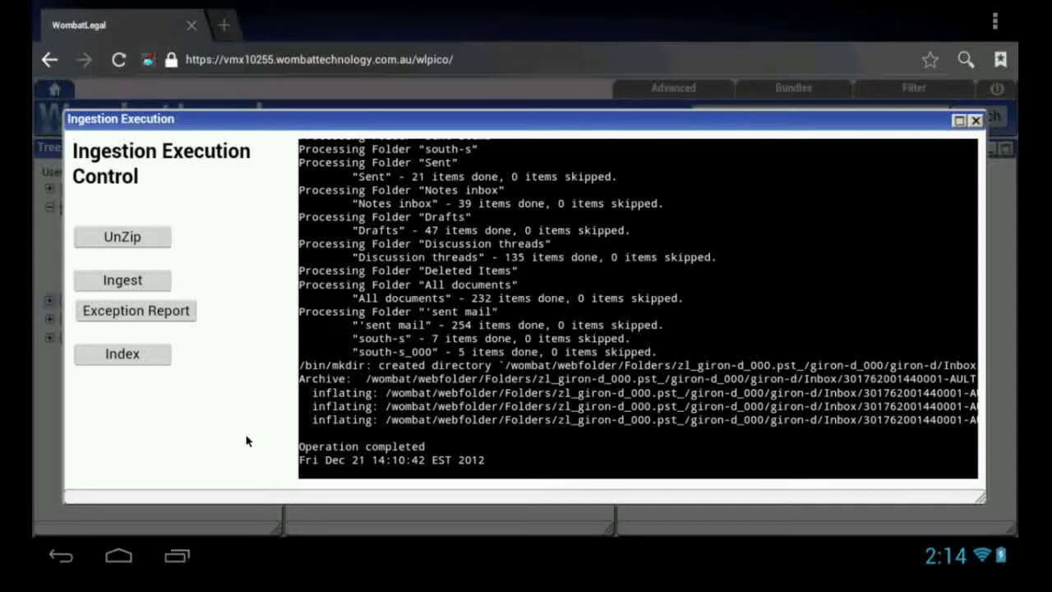
click(123, 281)
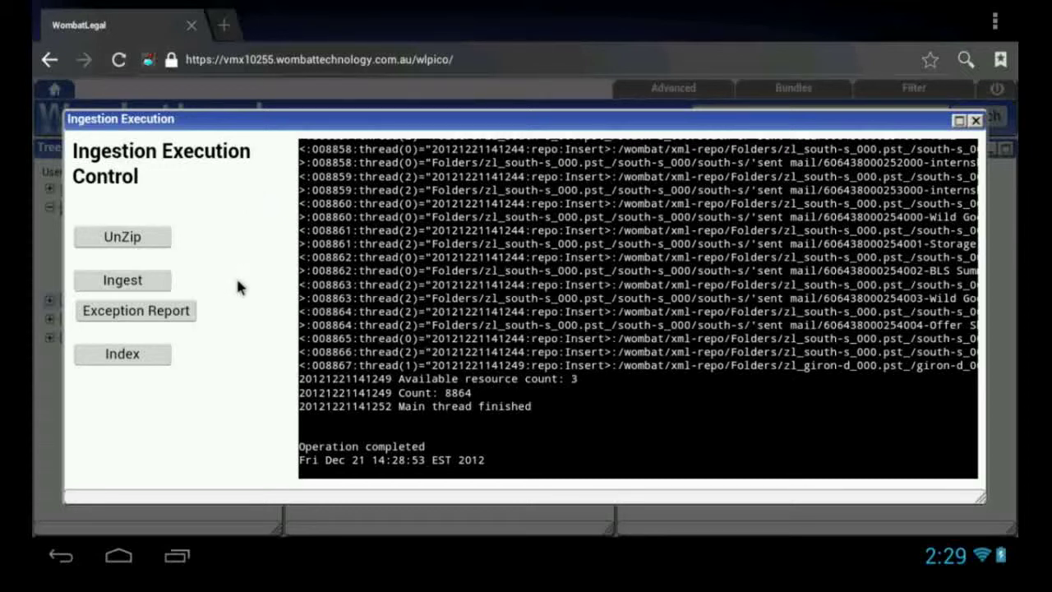
click(135, 310)
click(123, 356)
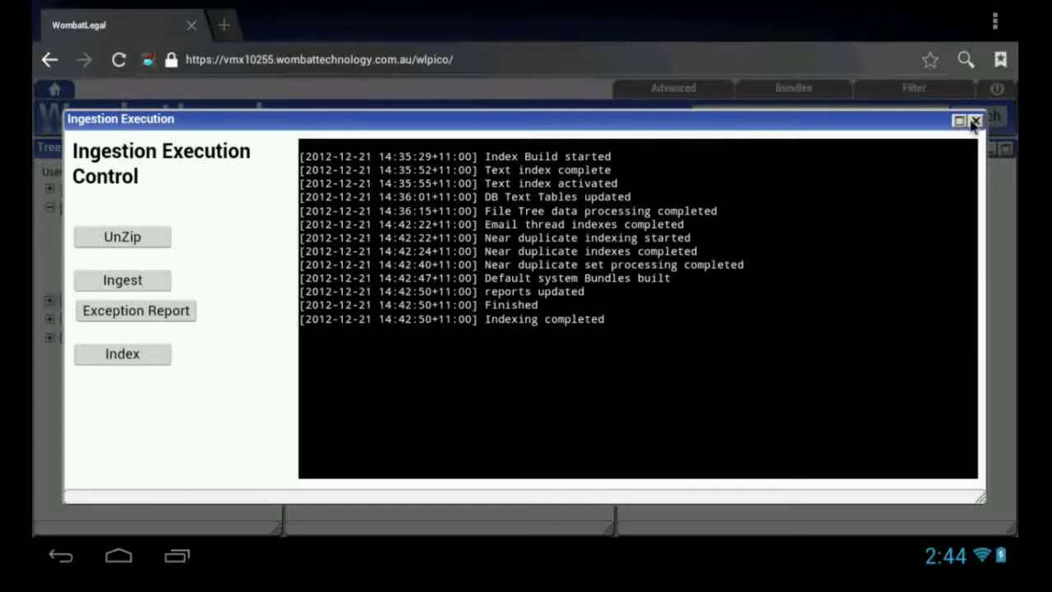
Close Ingestion Execution, load all ingested Folders and expand zl_giron-d_000.pst_ down through giron-d_000 to the giron-d mail folders.
click(976, 121)
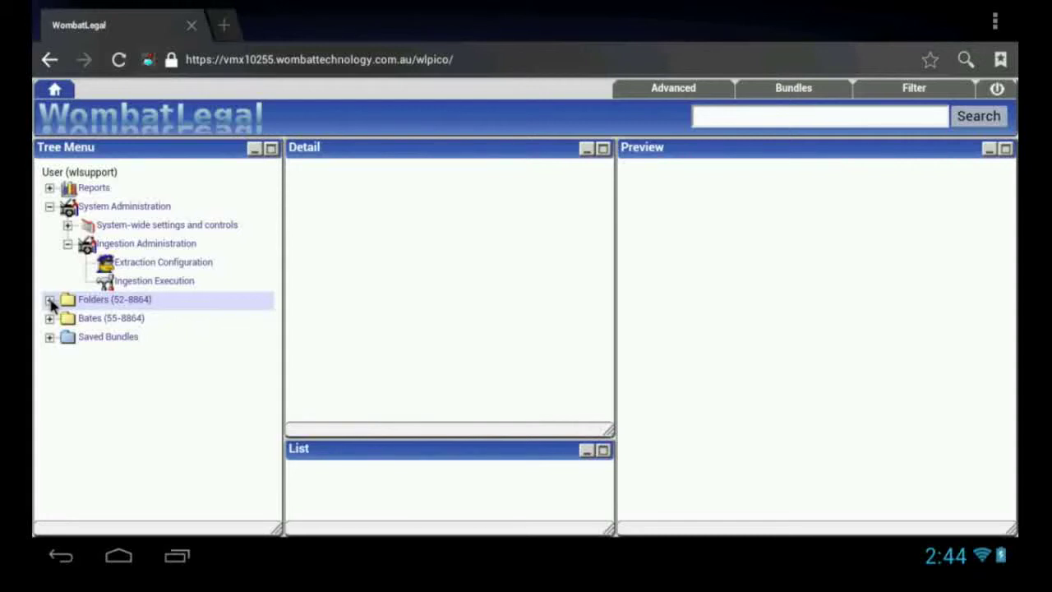
click(92, 299)
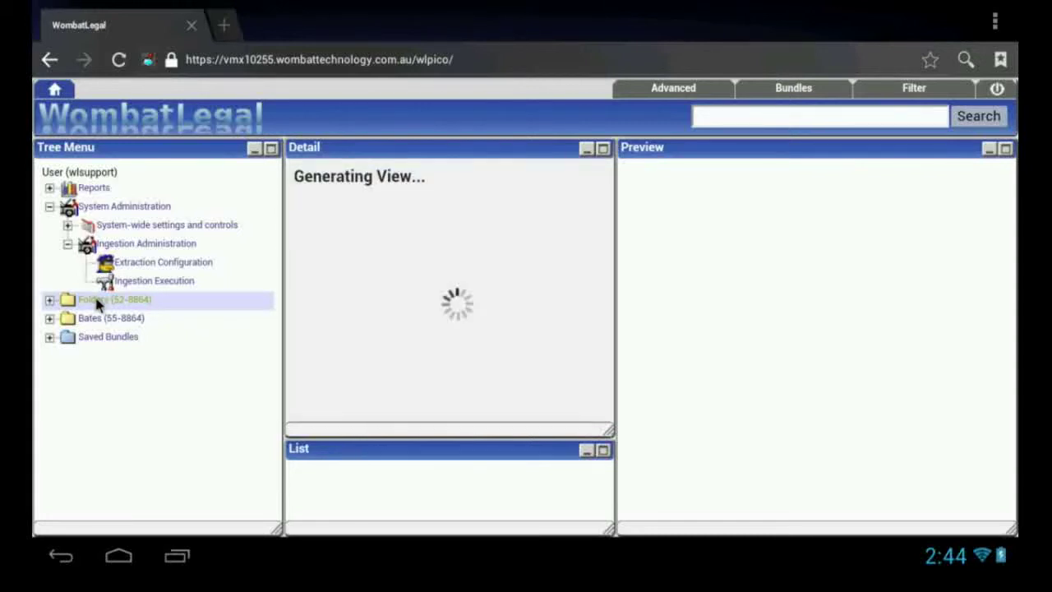
click(68, 281)
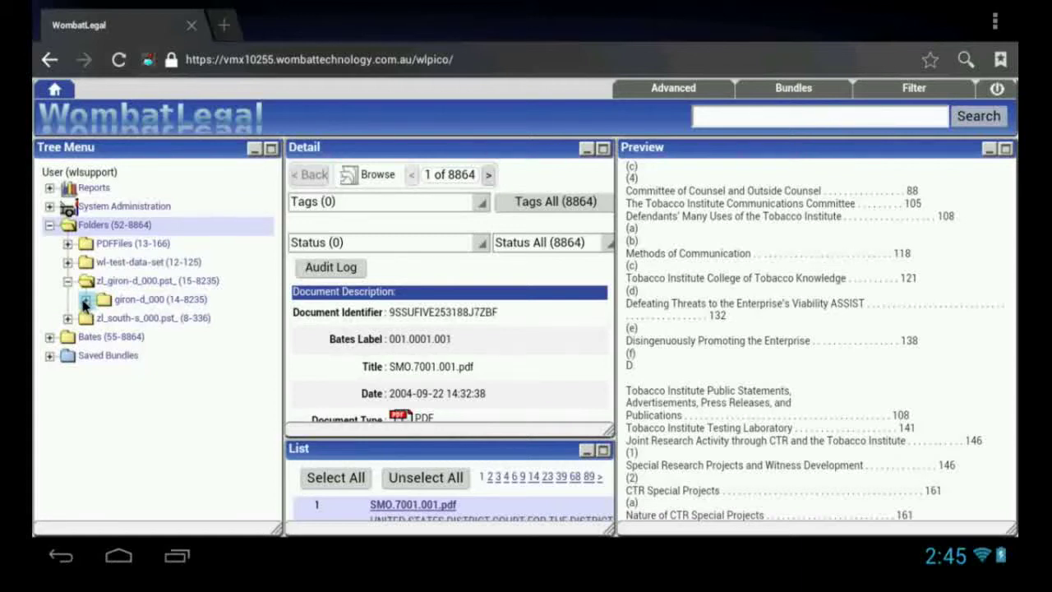
click(86, 300)
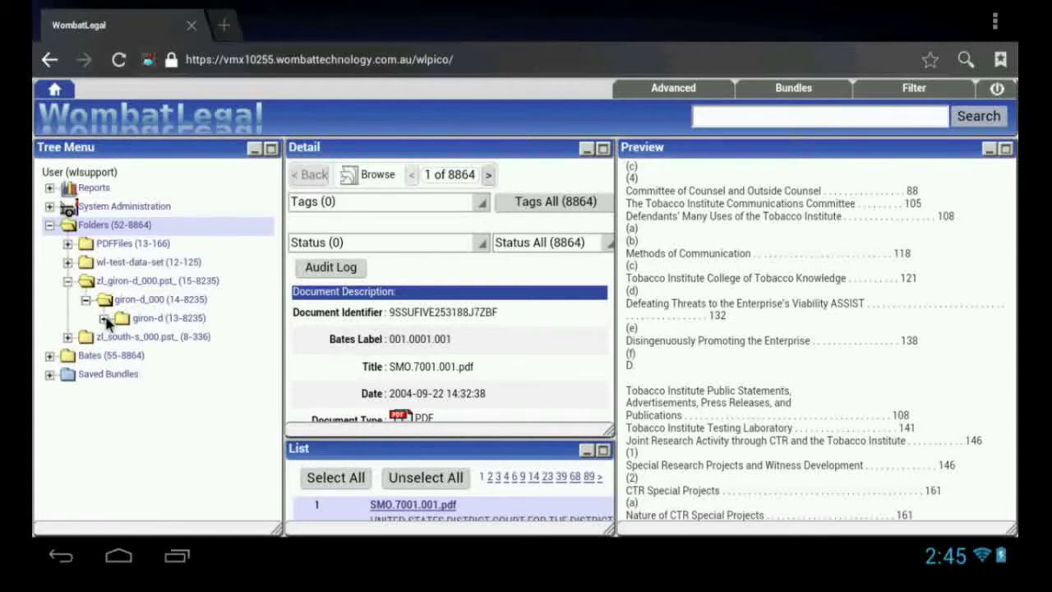
click(104, 318)
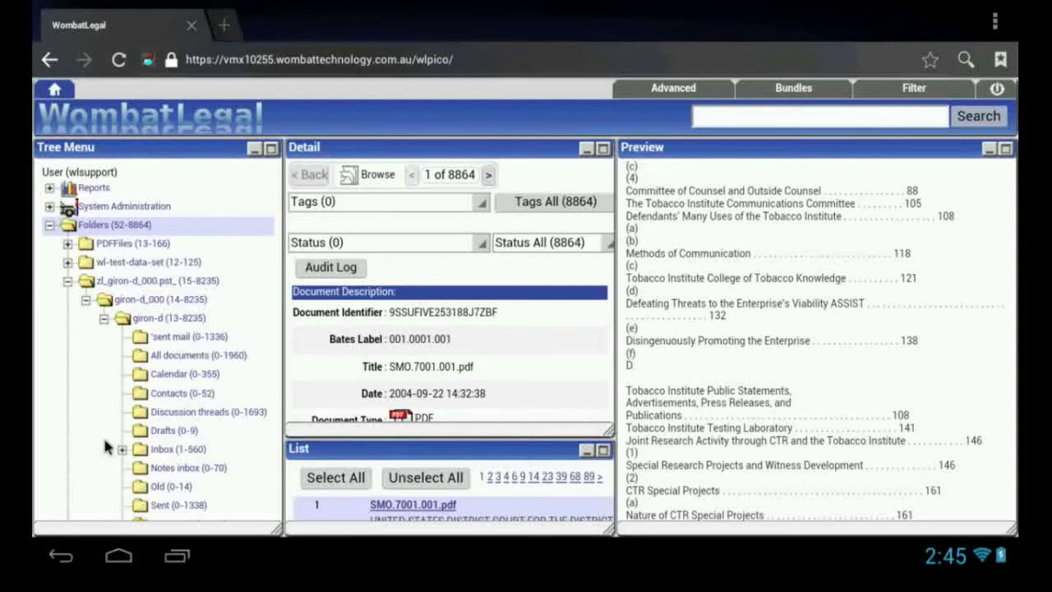
drag(94, 389, 96, 359)
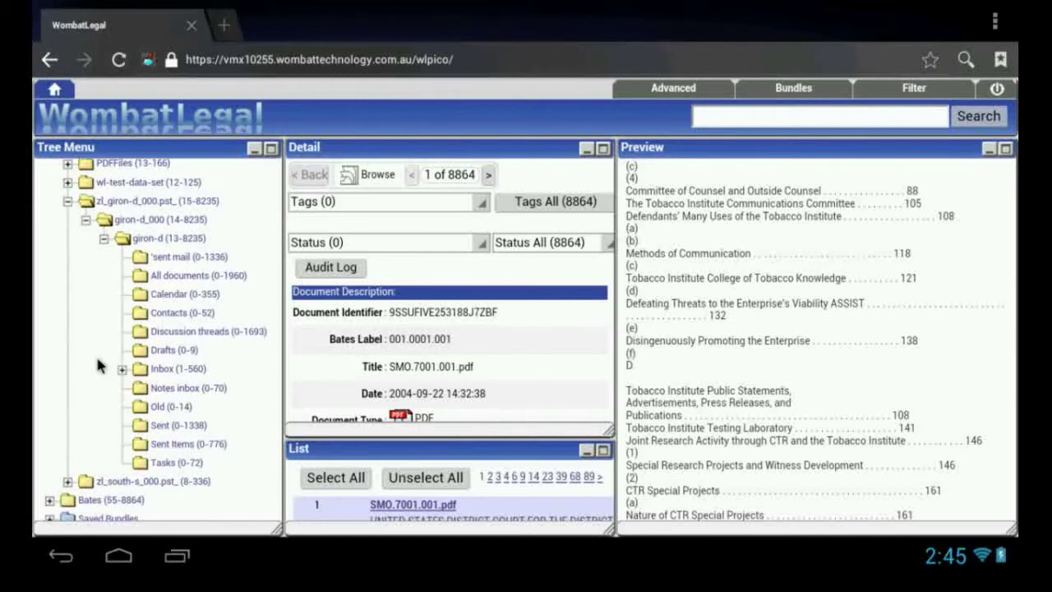
Open the giron-d Inbox folder and advance through its documents to the fourth one.
click(157, 369)
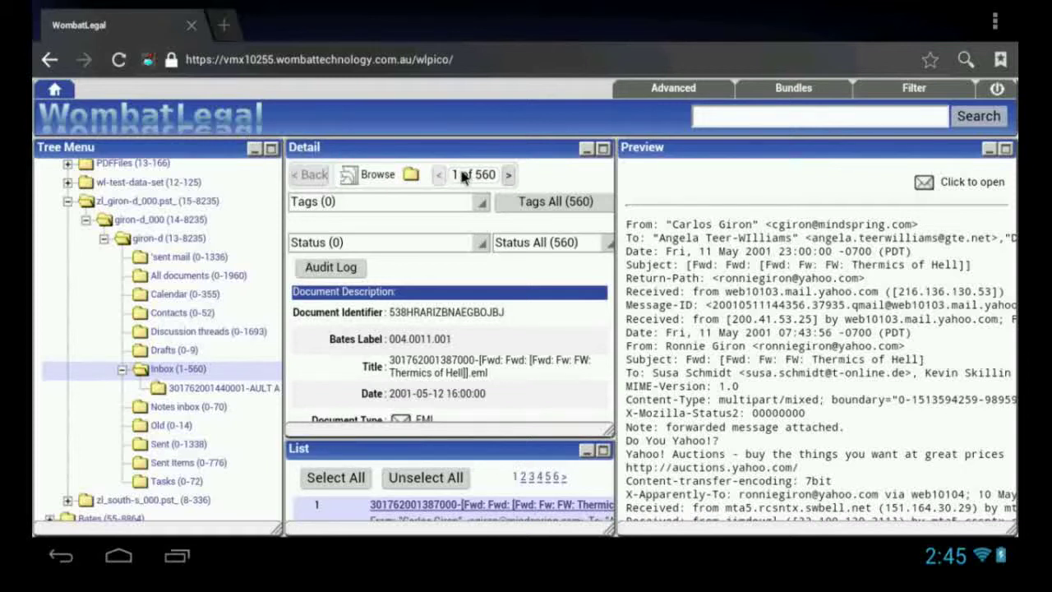
click(511, 176)
click(510, 176)
click(510, 176)
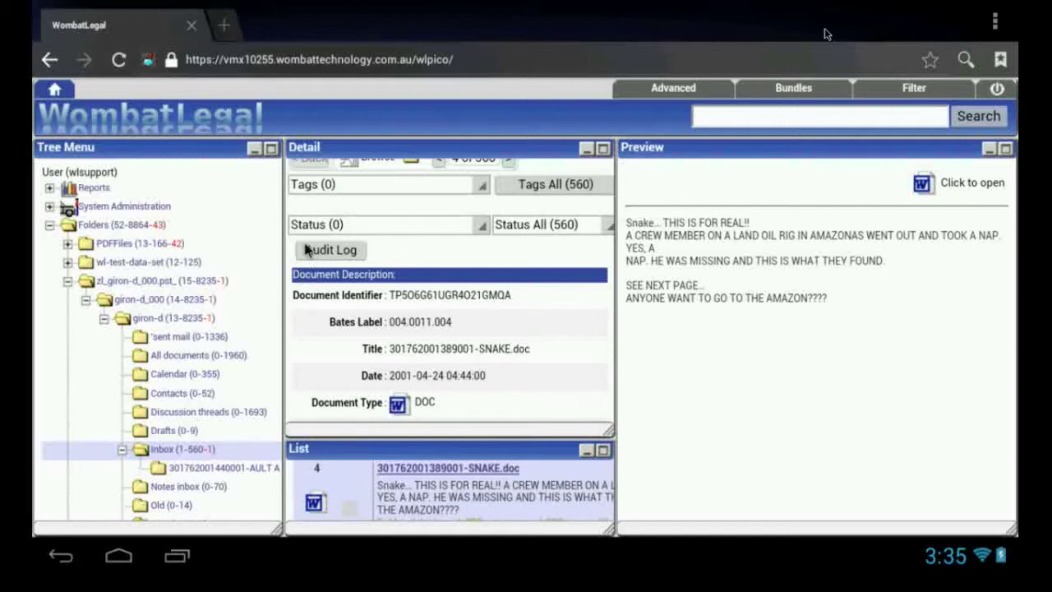
Open My Bundles wlsupport in the Bundle Manager and review the details of the 'heart disease' mortality in late 2000 bundle.
click(794, 89)
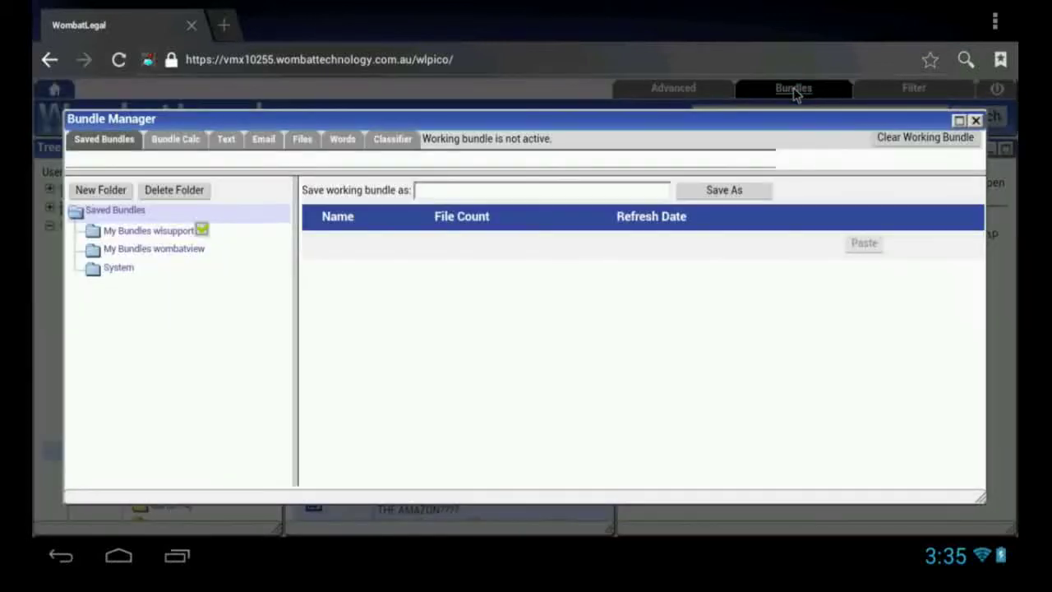
click(148, 231)
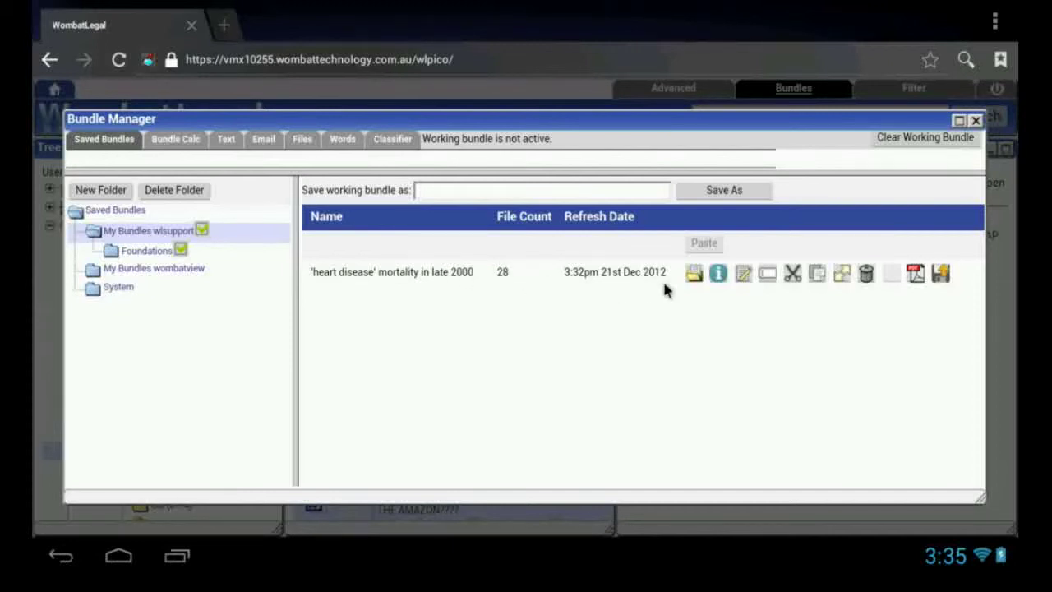
click(718, 274)
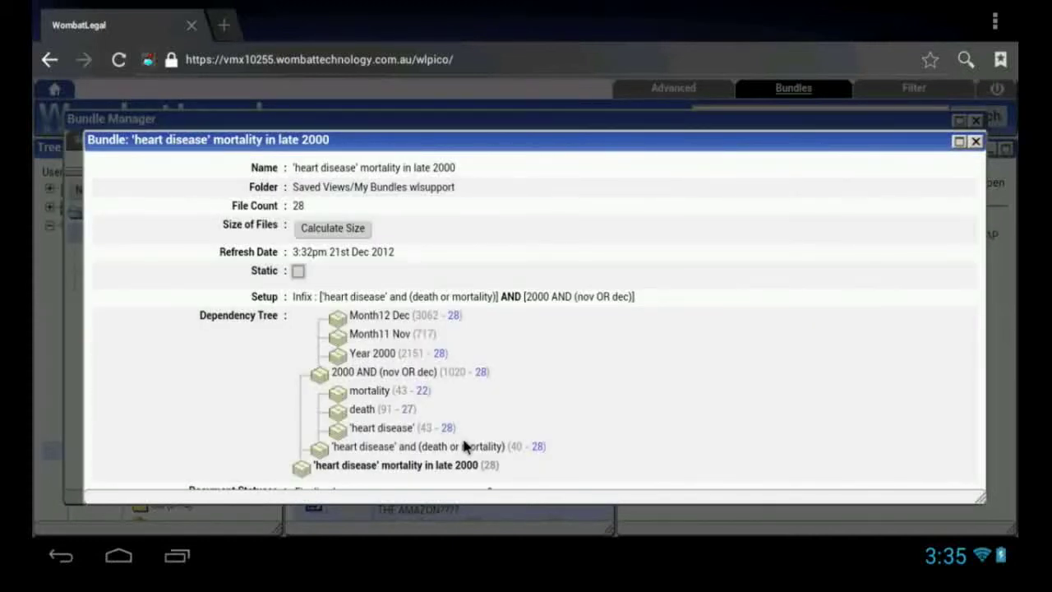
click(976, 141)
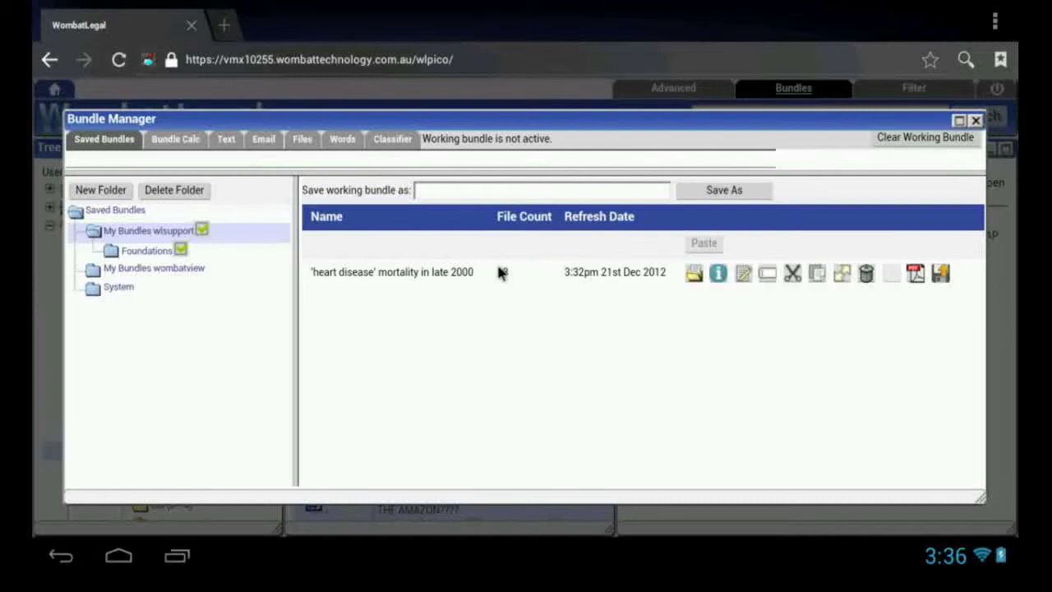
Open the export settings for the 'heart disease' bundle and choose unaltered filename as filename format and unaltered folder structure as folder structure.
click(941, 274)
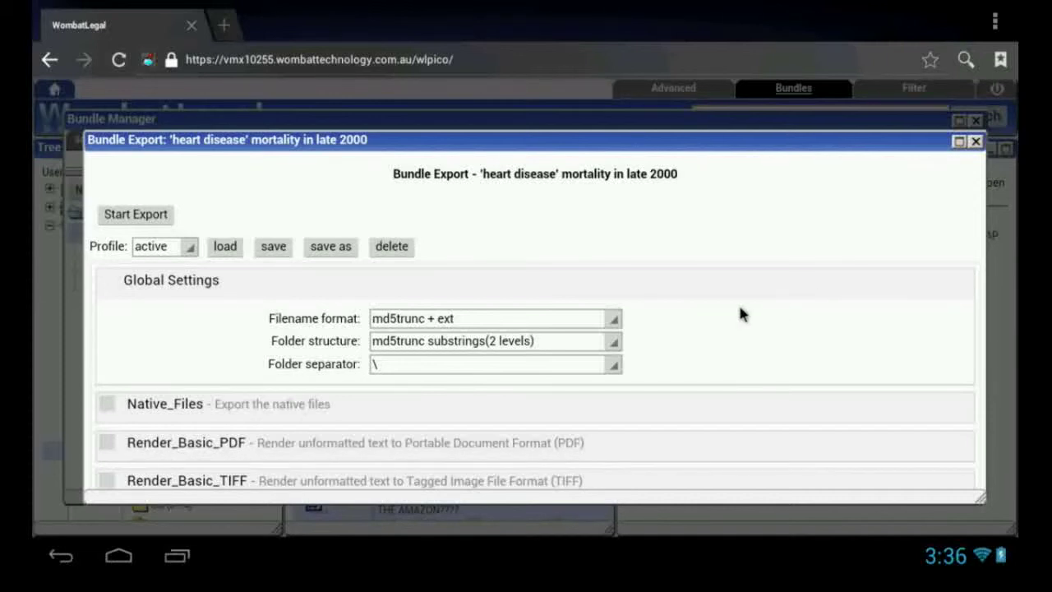
click(615, 320)
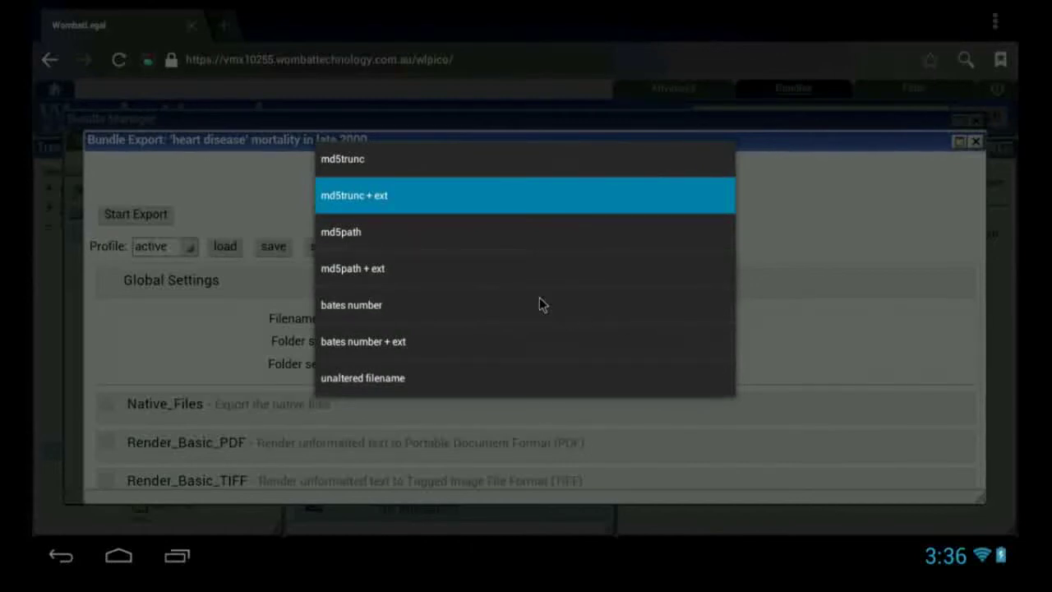
click(382, 381)
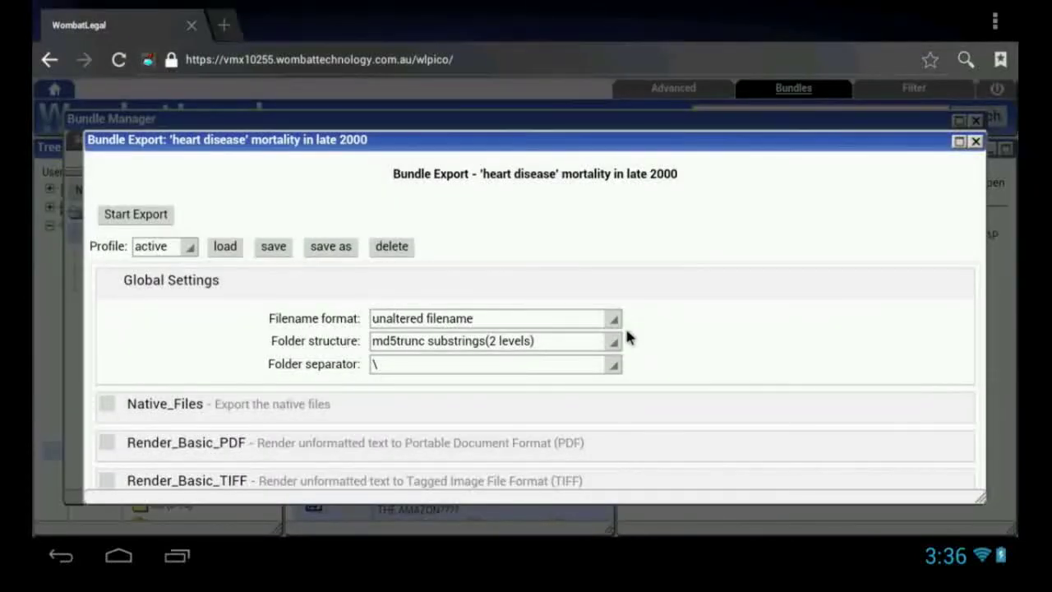
click(616, 342)
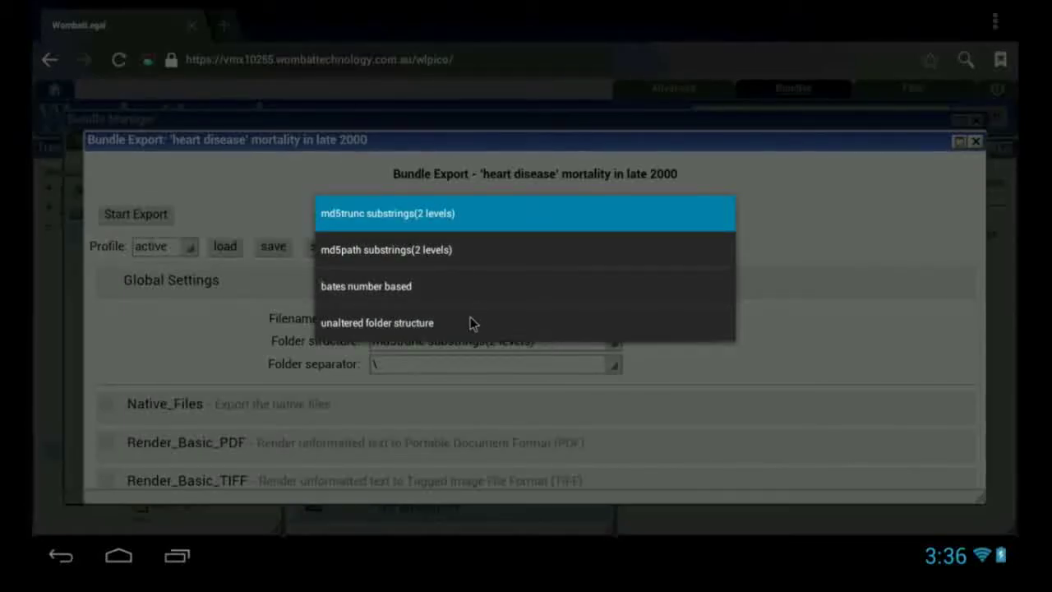
click(389, 326)
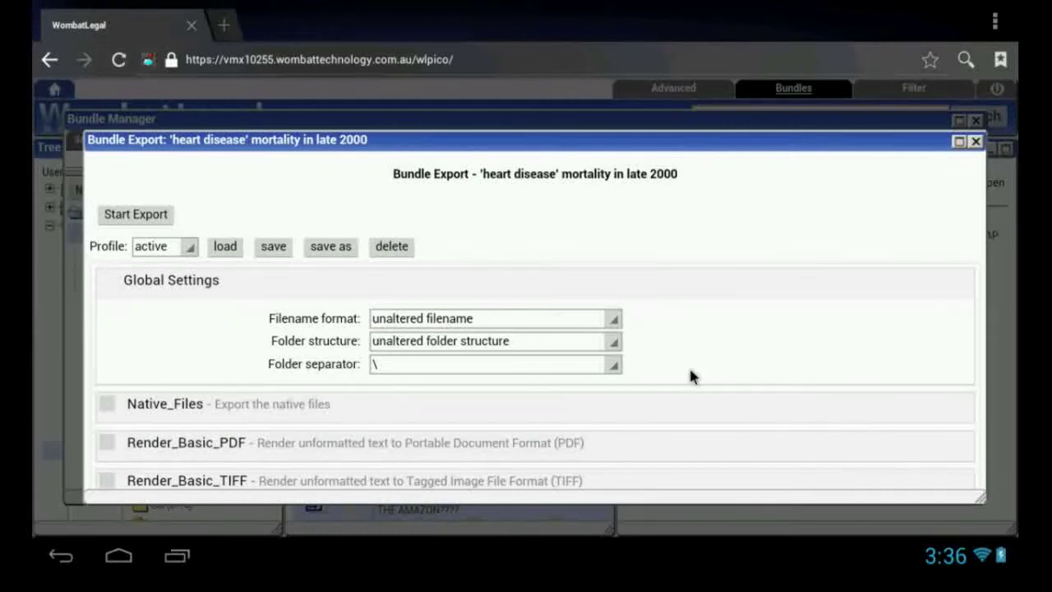
Enable Render_Detailed_PDF for the 'heart disease' bundle, then start and confirm the export.
drag(703, 357, 699, 206)
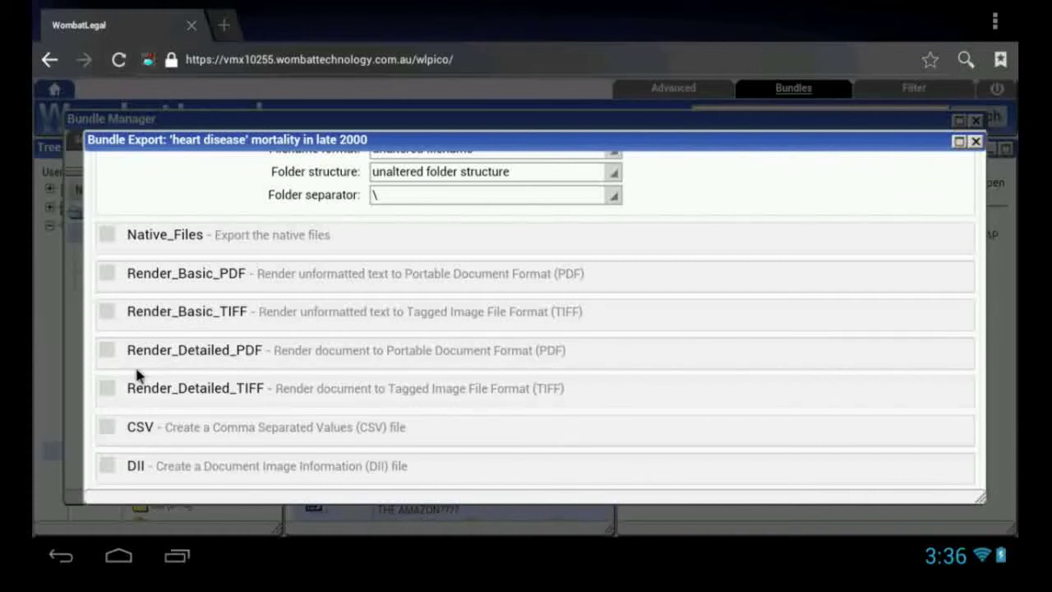
click(107, 350)
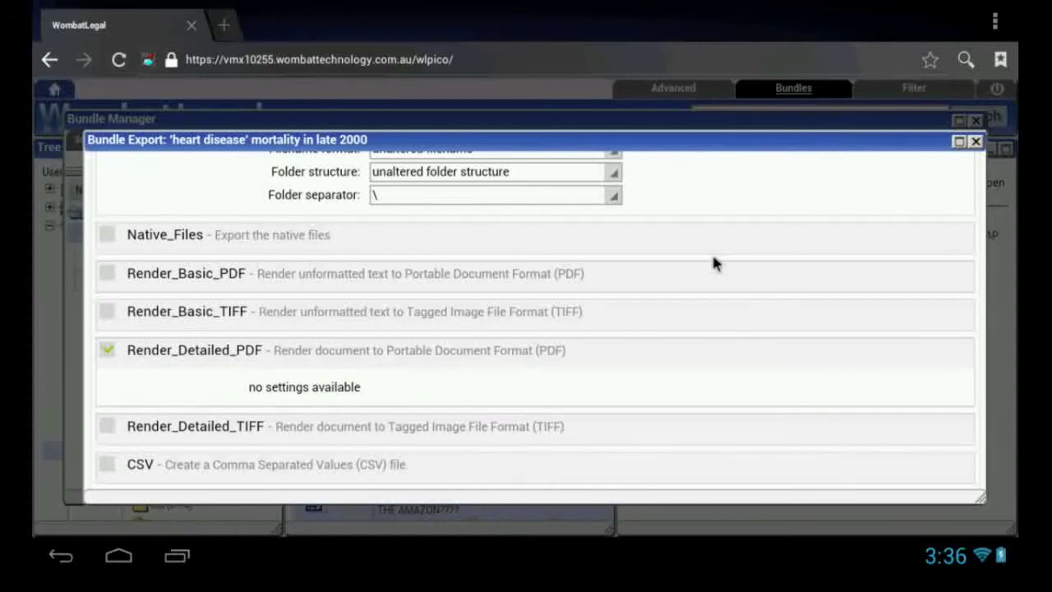
scroll(711, 262, up, 3)
click(136, 215)
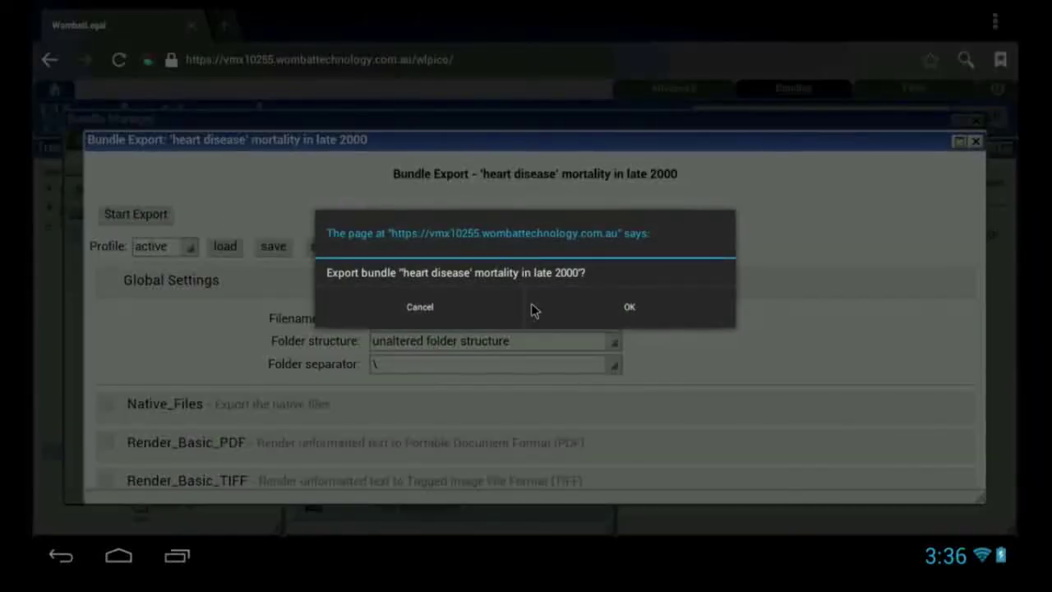
click(630, 307)
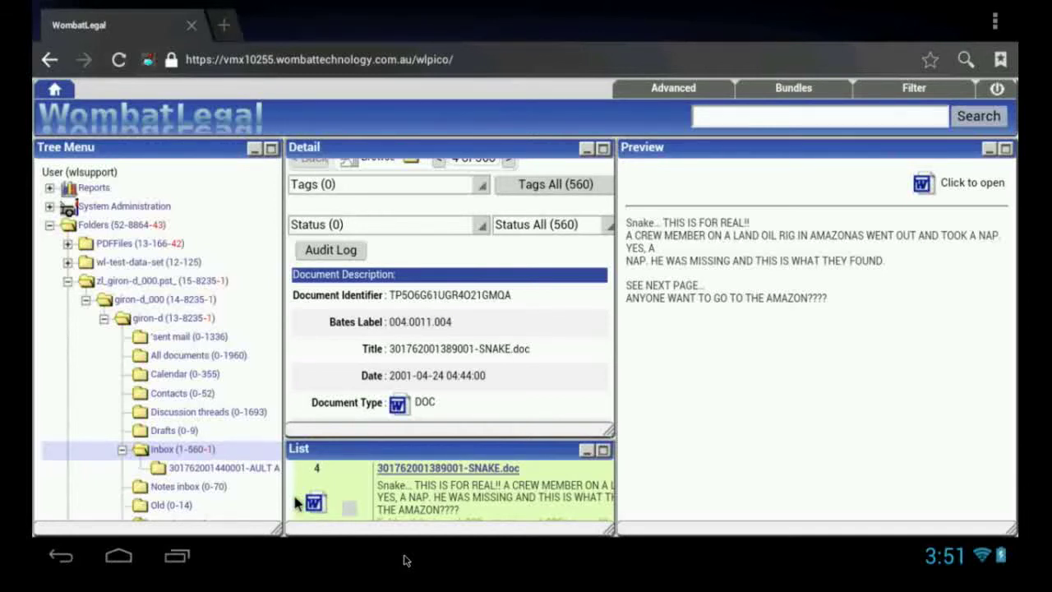
Switch to WebDAV File Manager and browse the server's Export folder through the 'heart disease' export to PDF/Folders/PDFFiles.
click(176, 556)
click(137, 465)
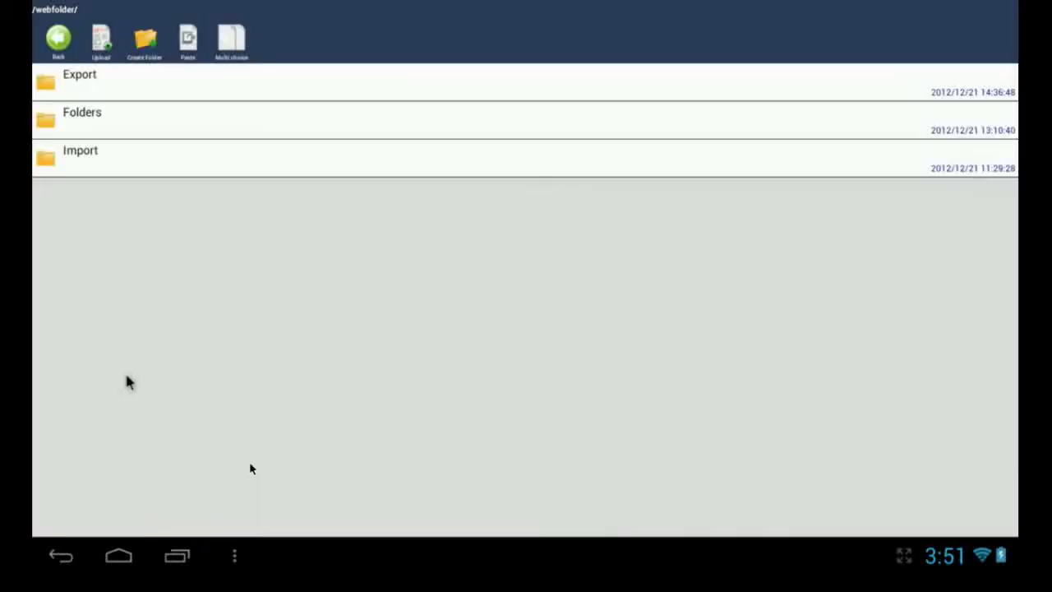
click(80, 79)
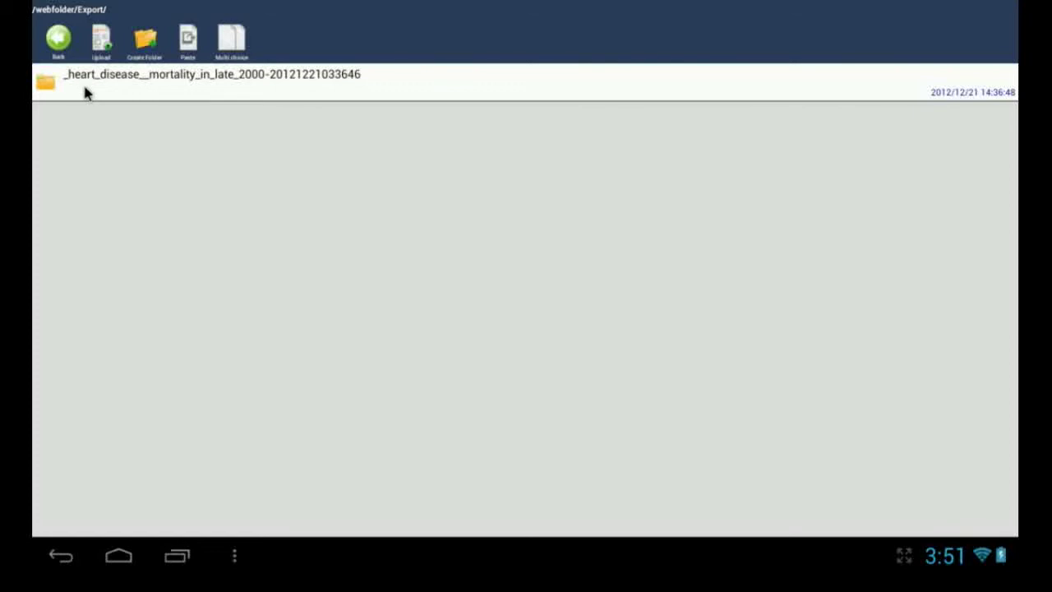
click(169, 79)
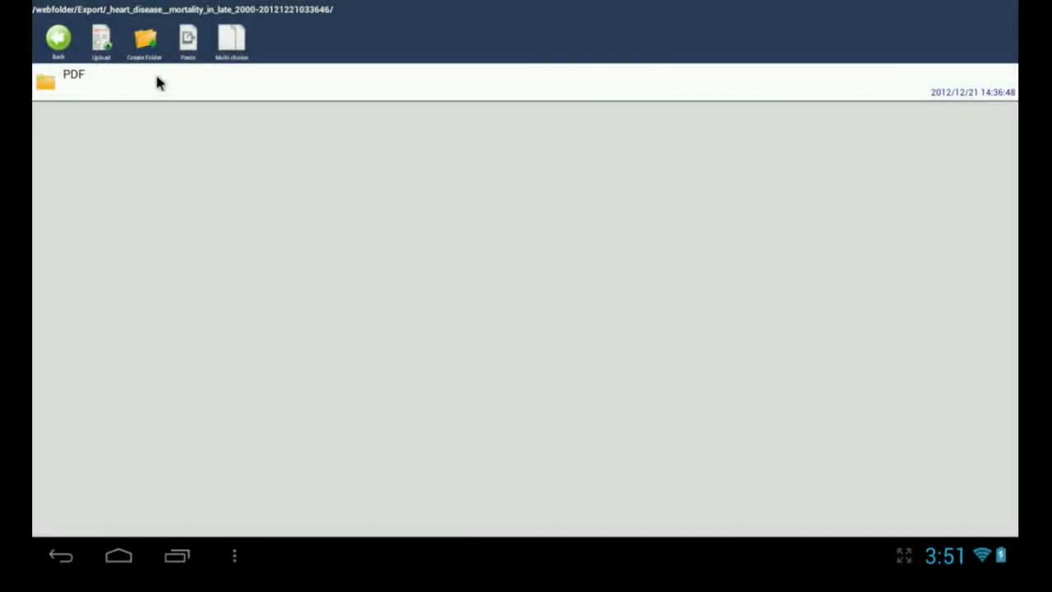
click(75, 77)
click(75, 77)
click(78, 75)
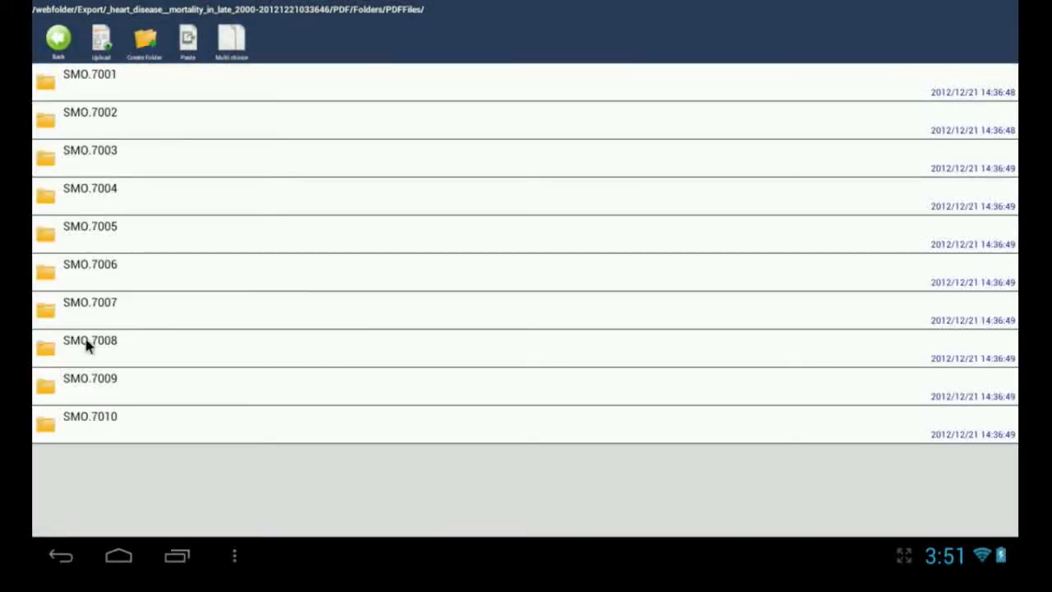
Download SMO.7001.012.pdf.pdf from the SMO.7001 folder and open it in iAnnotate PDF.
click(97, 73)
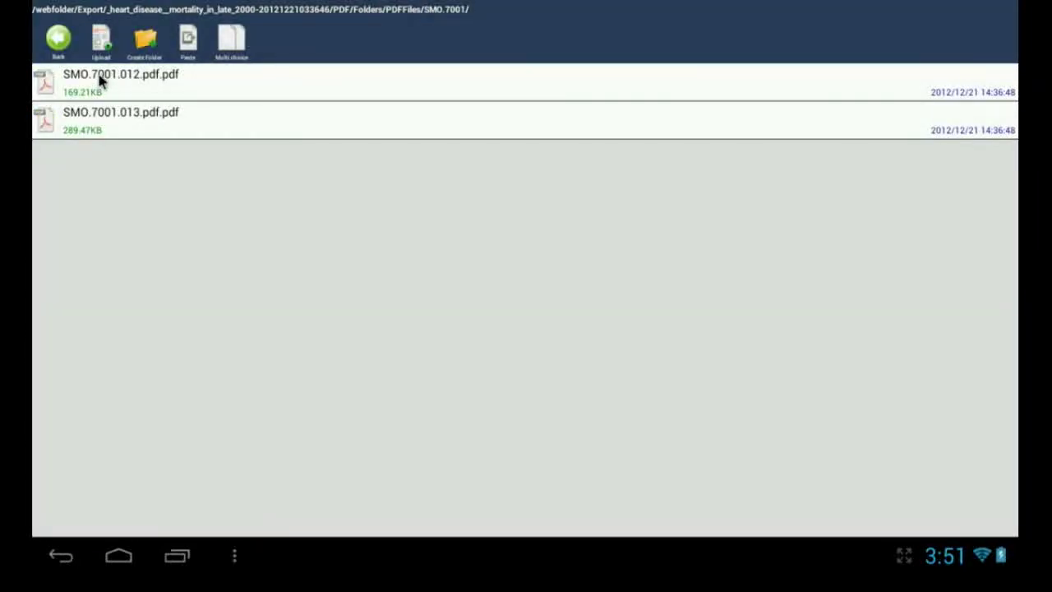
click(98, 73)
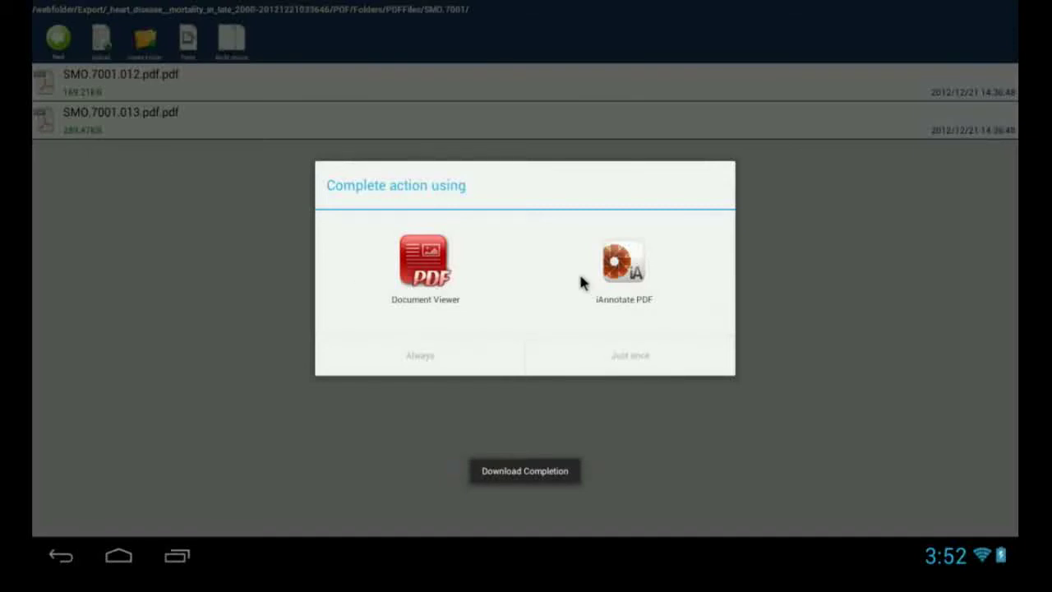
click(625, 267)
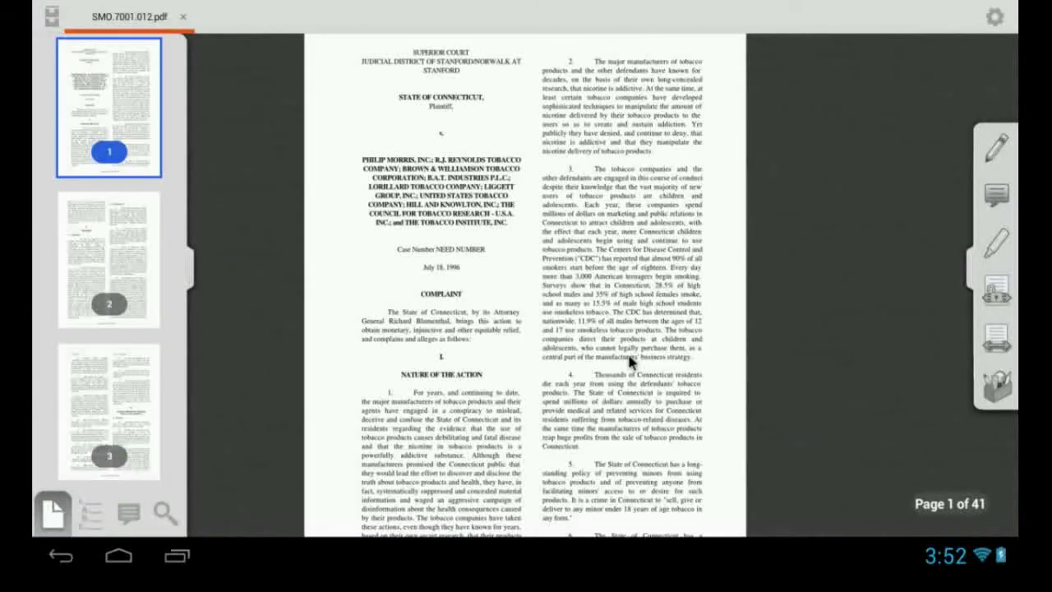
On page 2, highlight the opening lines of paragraph 11 and a passage in the middle of paragraph 12 in yellow.
click(126, 276)
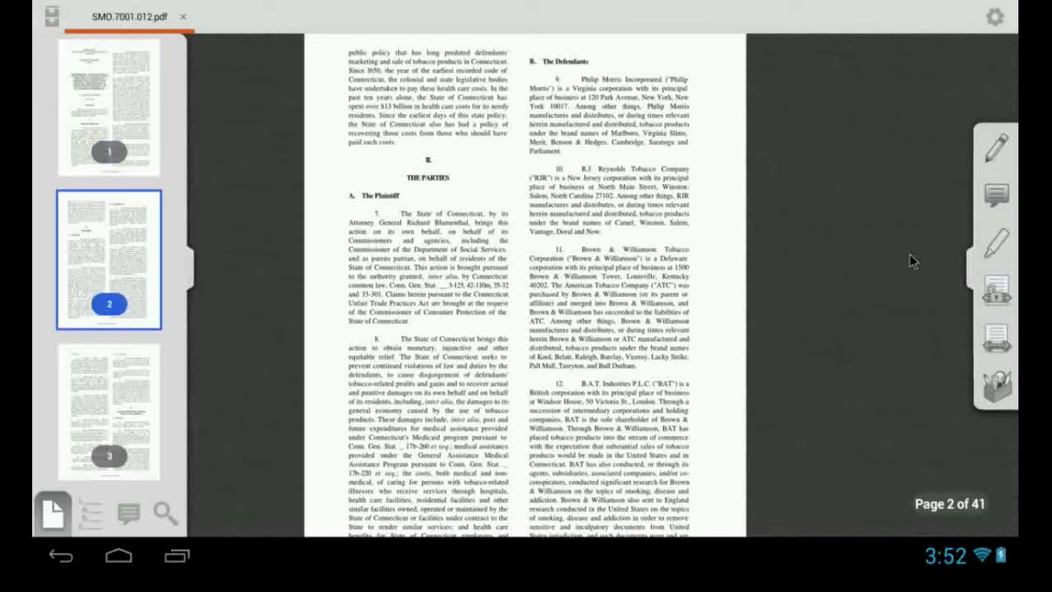
click(996, 245)
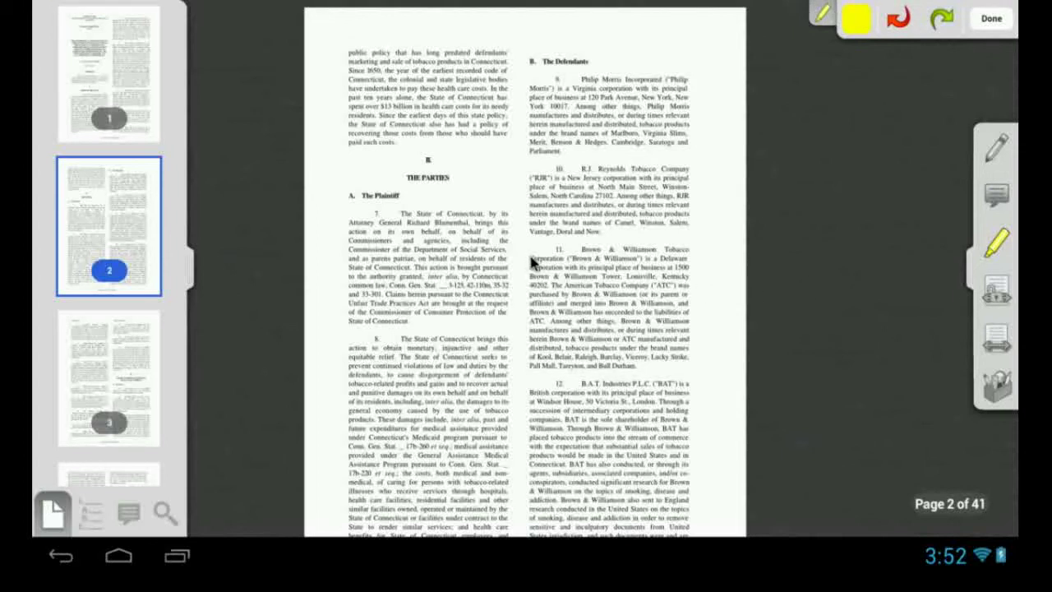
drag(534, 263, 667, 285)
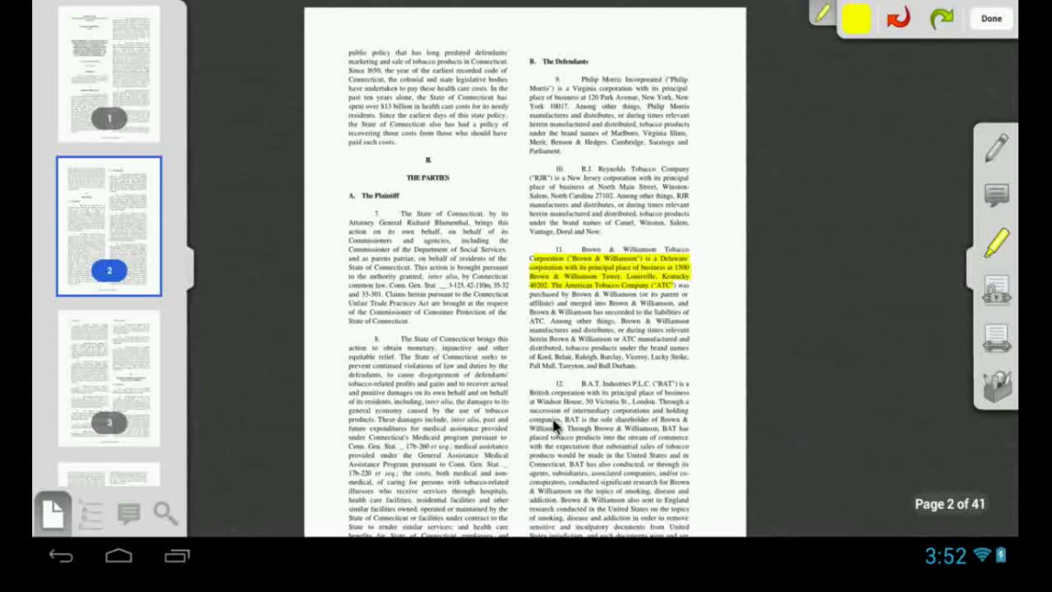
drag(557, 422, 666, 446)
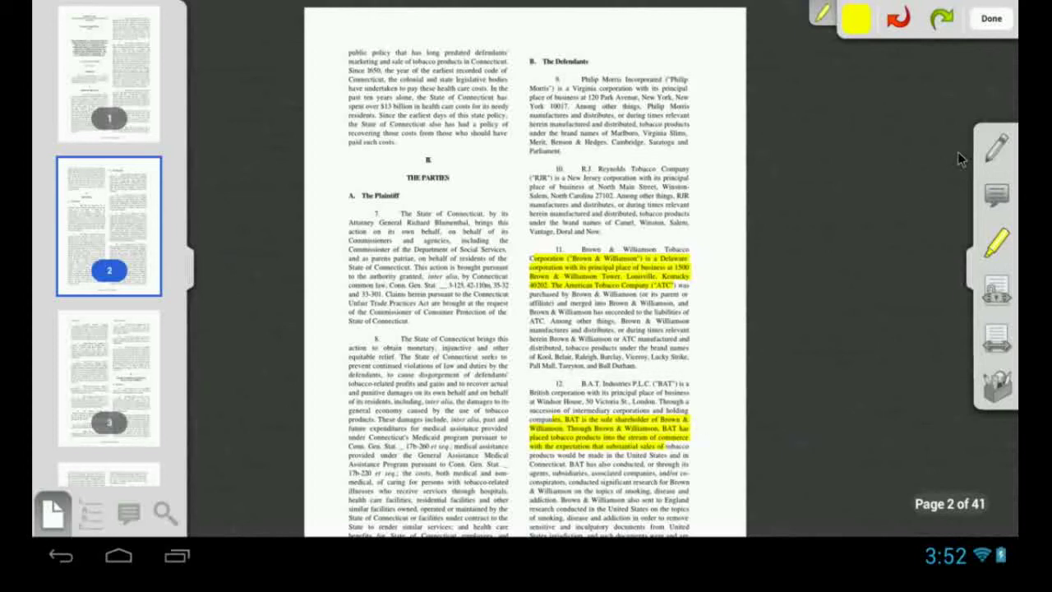
Draw freehand red circles around the highlighted passage in paragraph 11 and around the line ends in paragraph 8.
click(997, 148)
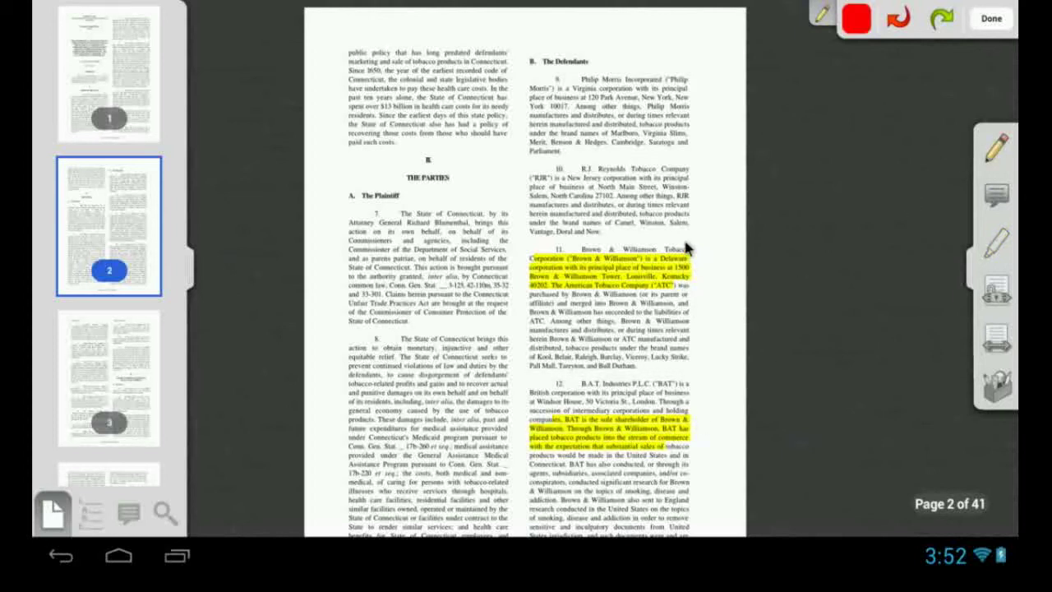
mouse_move(690, 240)
mouse_down()
mouse_move(475, 268)
mouse_move(515, 313)
mouse_move(683, 265)
mouse_move(695, 245)
mouse_up()
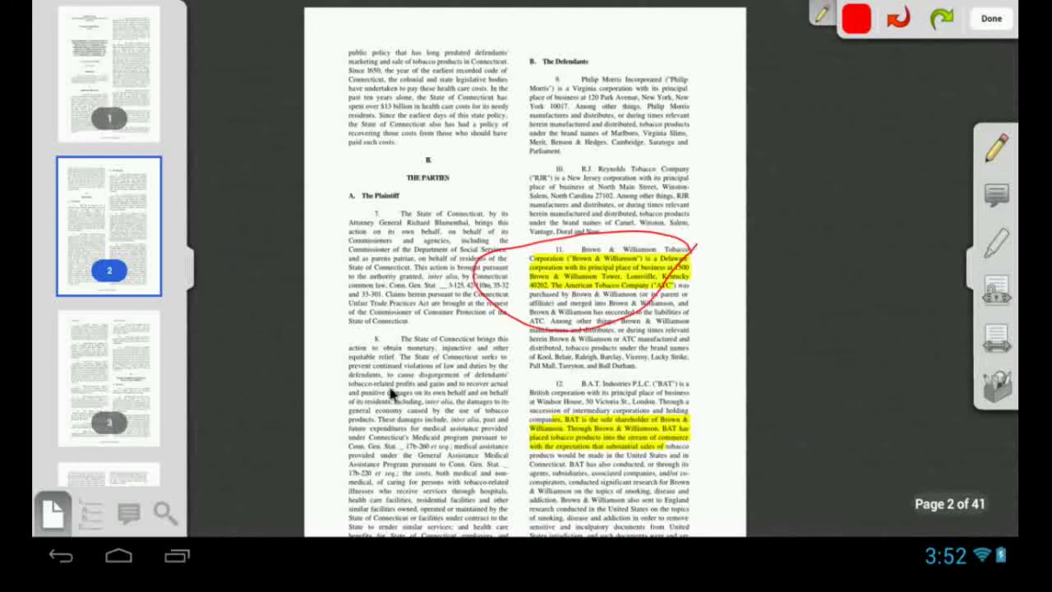
mouse_move(492, 353)
mouse_down()
mouse_move(450, 387)
mouse_move(498, 416)
mouse_move(520, 359)
mouse_up()
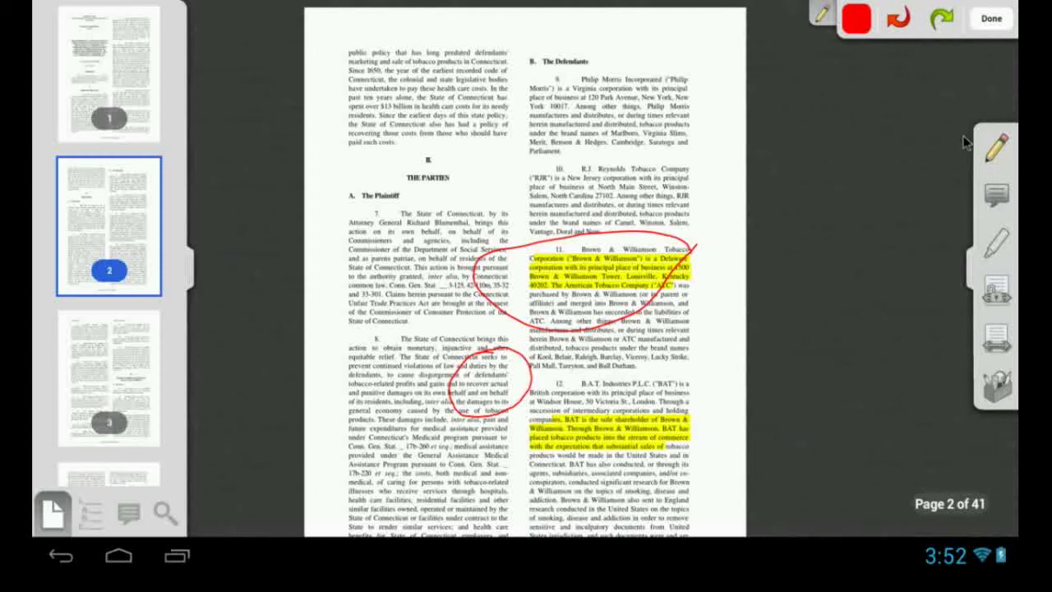
Add a red note reading "Smoking Gun!!!" in the margin beside the end of paragraph 7 and collapse it.
click(996, 196)
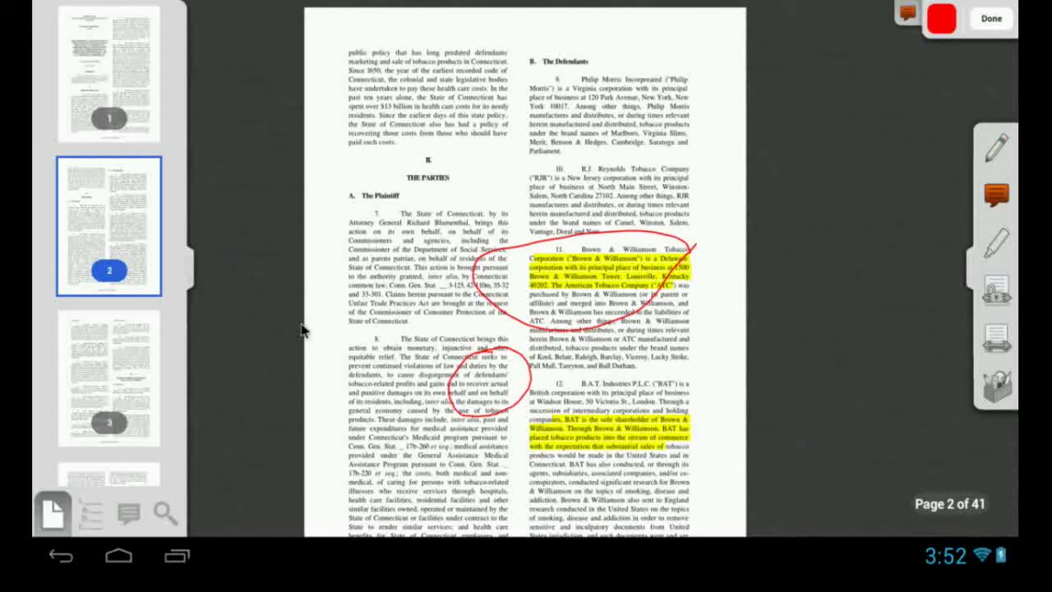
click(334, 306)
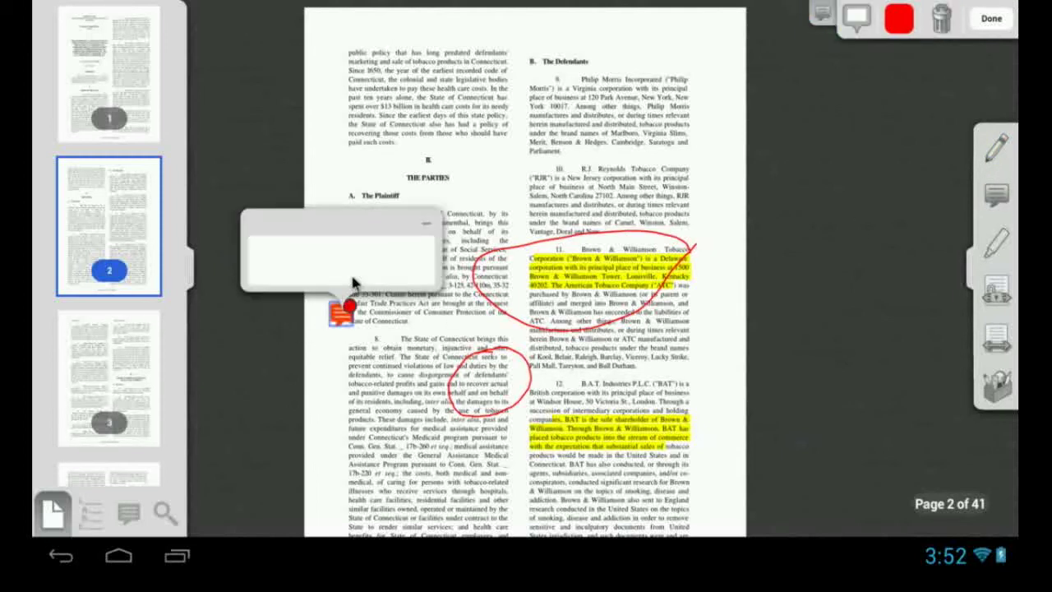
text(Smoking G)
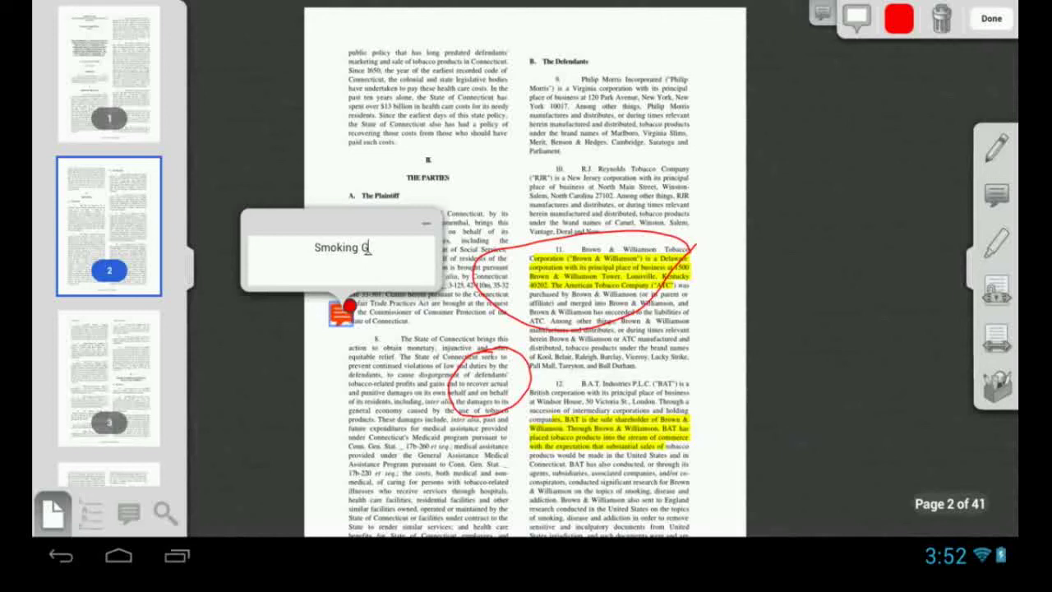
text(un!!!)
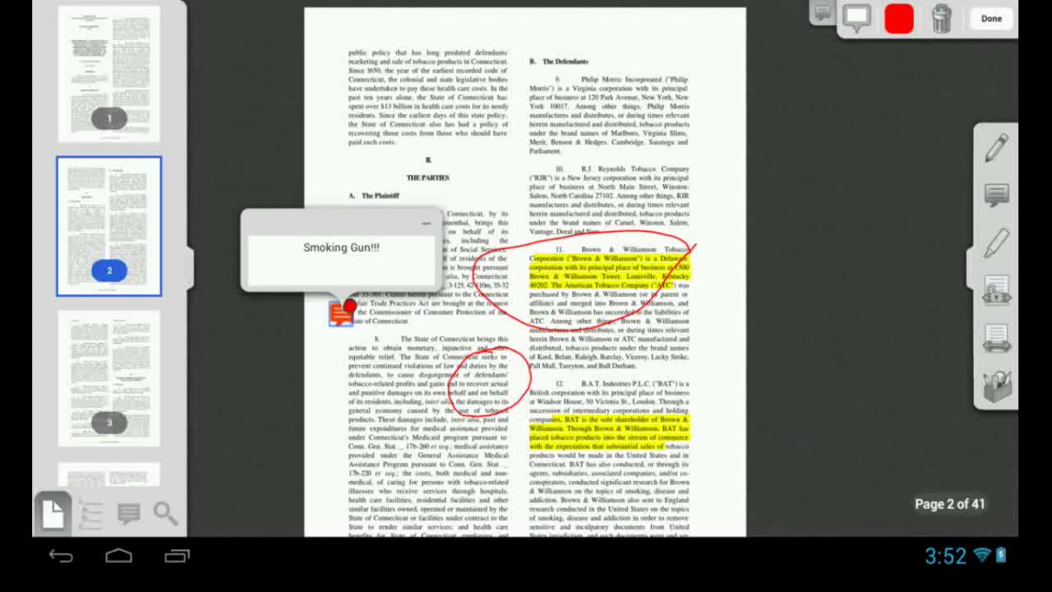
click(326, 363)
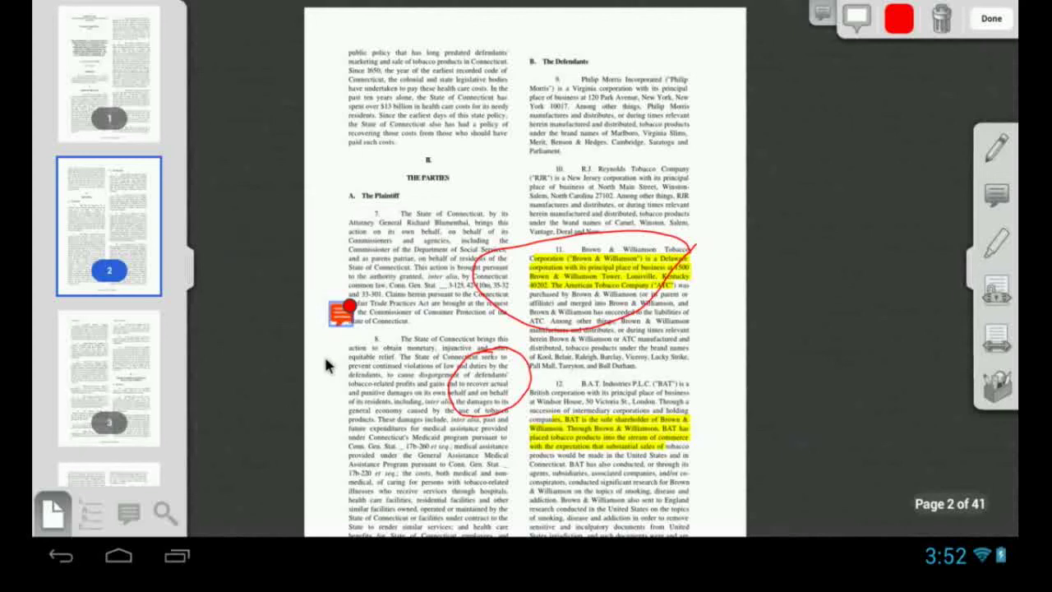